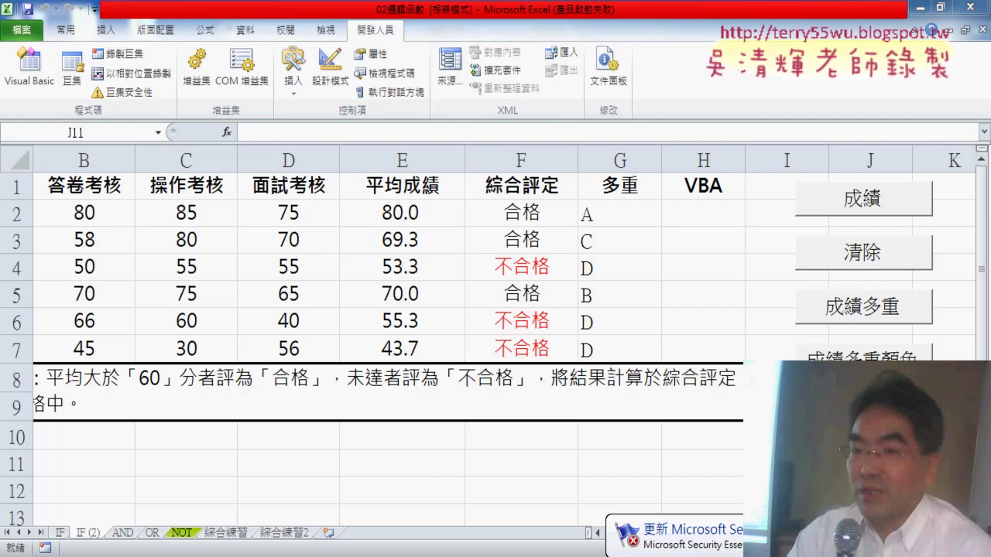
- Review the pass/fail IF formula in F2 and the nested IF letter-grade formula in G2
{"action": "key", "text": "alt+F11"}
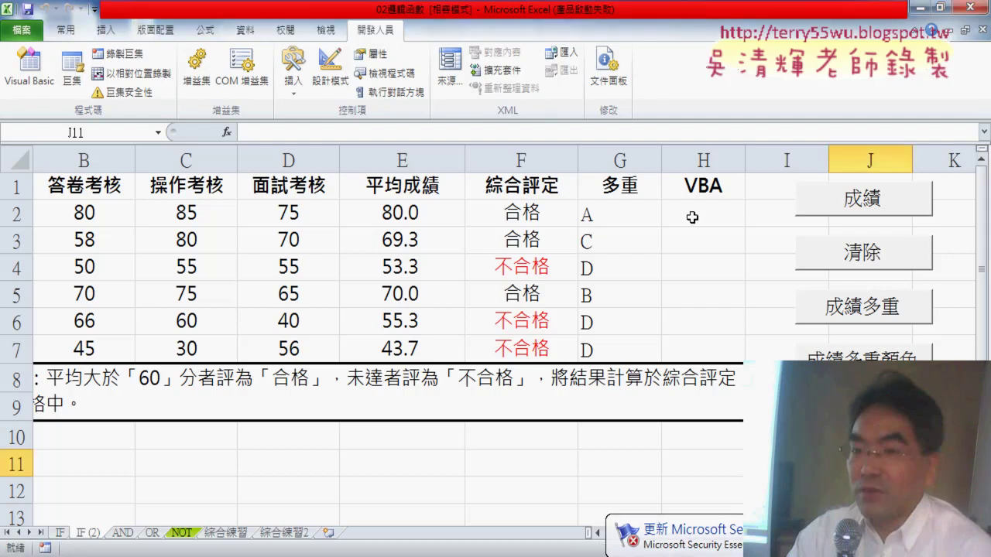
{"action": "left_click", "coordinate": [692, 217]}
{"action": "left_click", "coordinate": [507, 211]}
{"action": "left_click", "coordinate": [617, 212]}
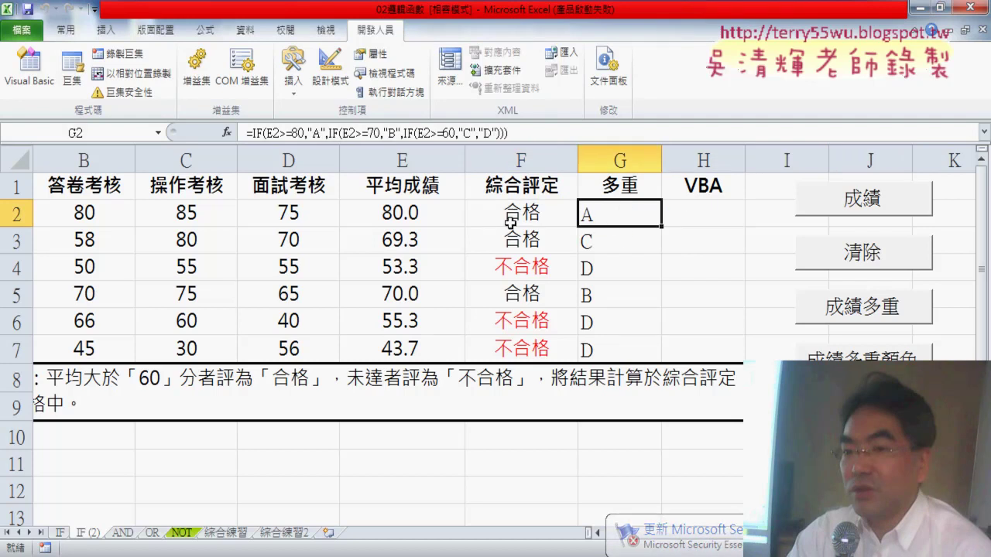
{"action": "left_click_drag", "start_coordinate": [510, 222], "coordinate": [611, 348]}
{"action": "left_click_drag", "start_coordinate": [401, 215], "coordinate": [420, 348]}
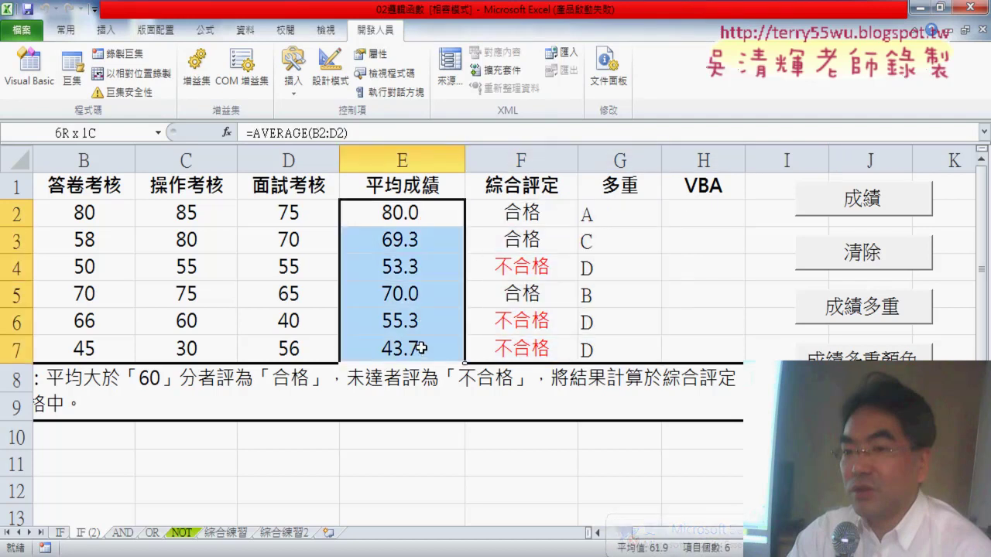
{"action": "left_click_drag", "start_coordinate": [503, 216], "coordinate": [517, 348]}
{"action": "left_click", "coordinate": [533, 211]}
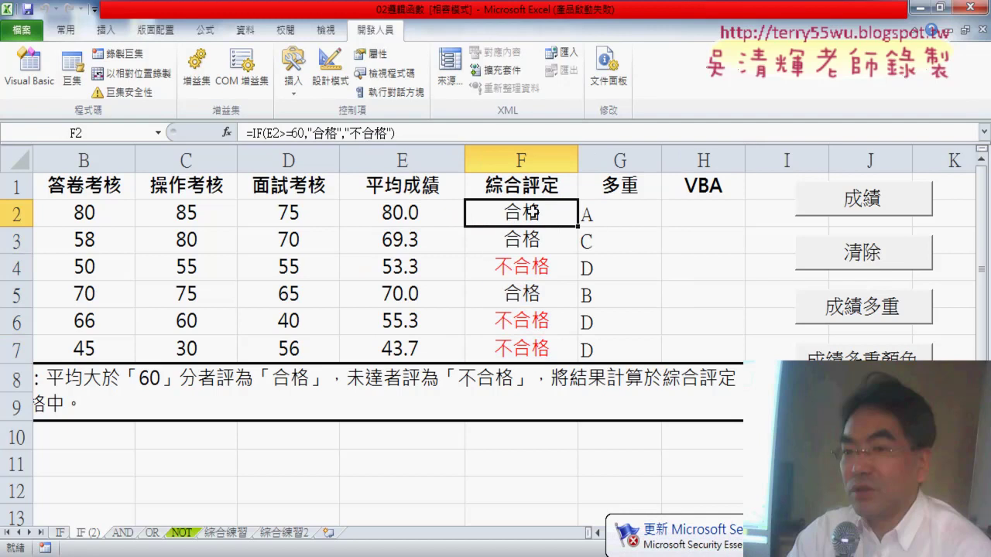
{"action": "left_click", "coordinate": [609, 210]}
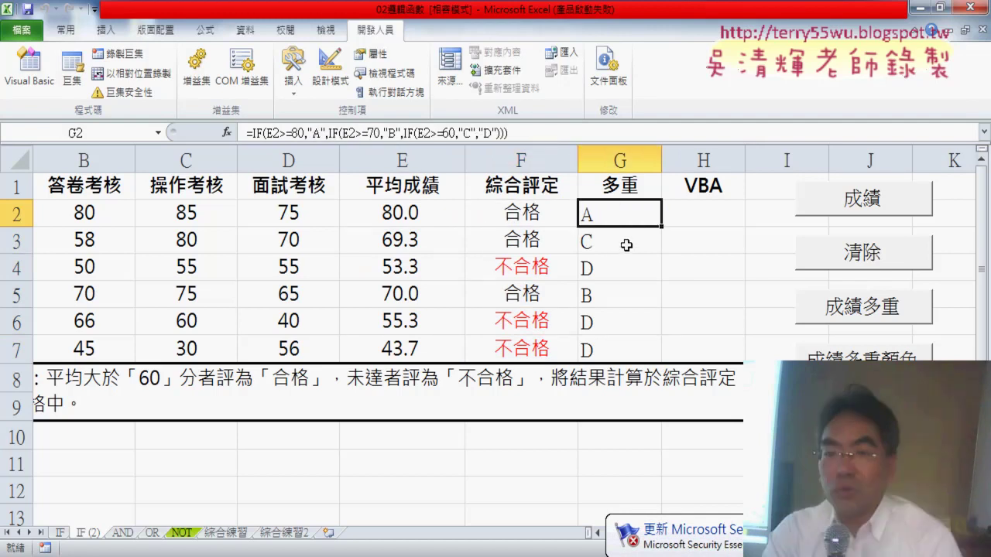
{"action": "left_click", "coordinate": [533, 210]}
{"action": "left_click", "coordinate": [616, 205]}
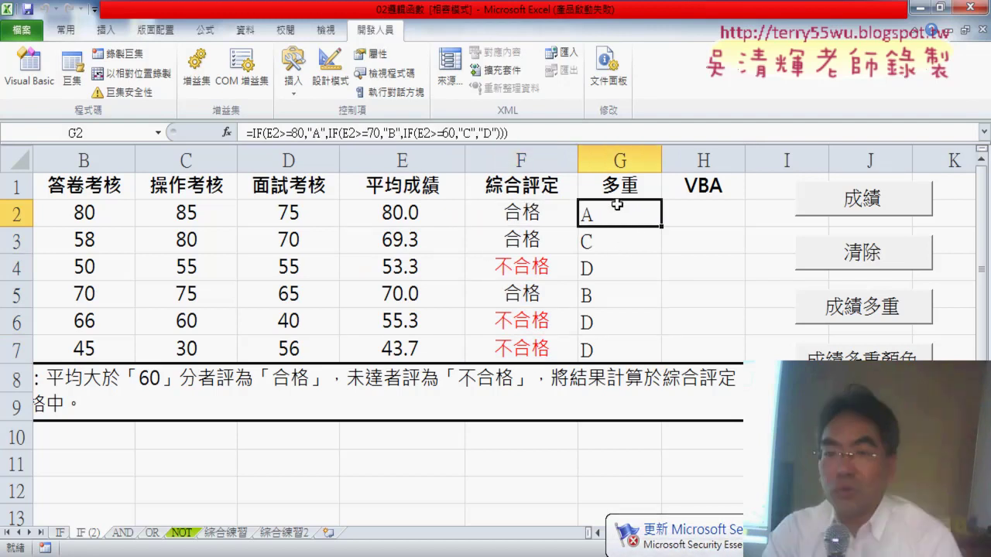
{"action": "left_click", "coordinate": [525, 215]}
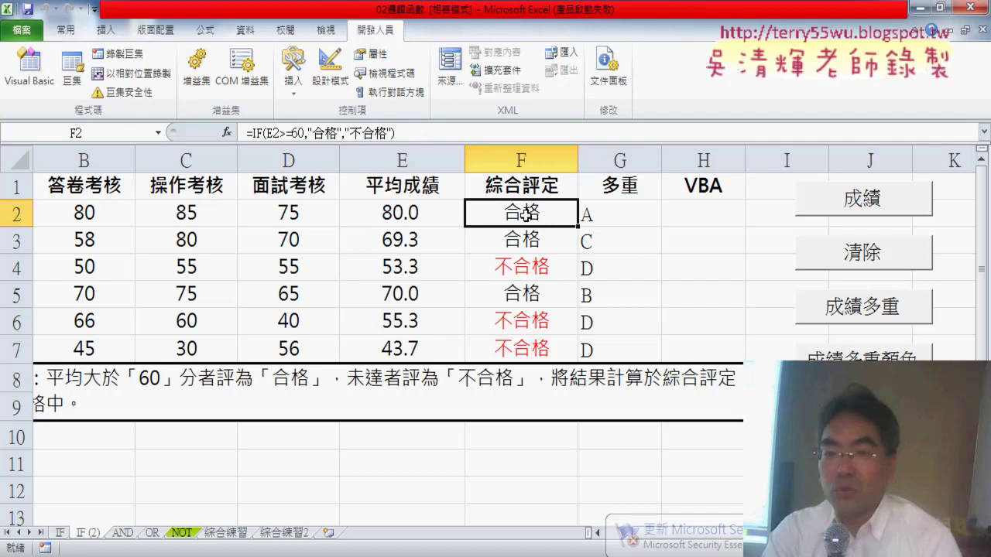
{"action": "left_click", "coordinate": [595, 215]}
{"action": "left_click", "coordinate": [697, 212]}
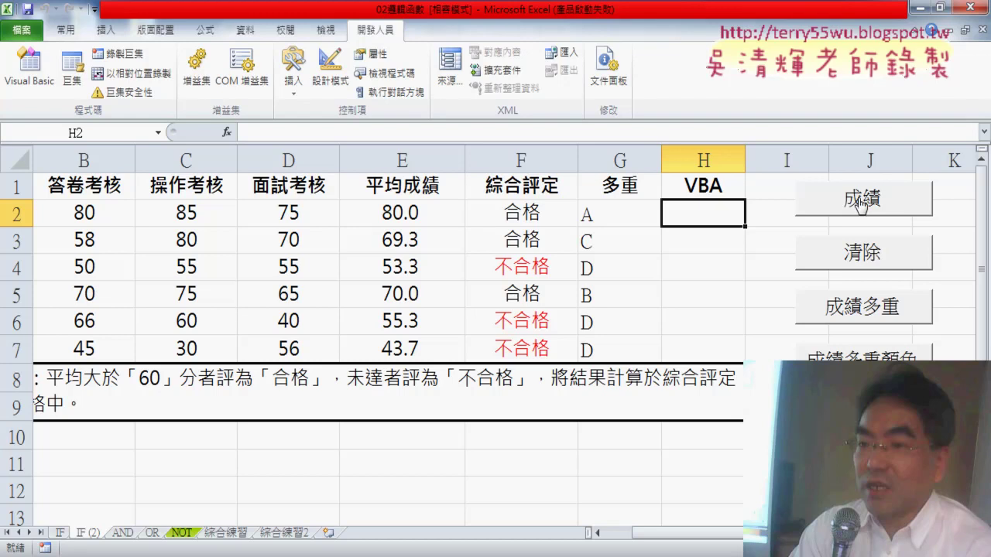
- Test the macros by filling column H with pass/fail results, then letter grades, clearing each time
{"action": "left_click", "coordinate": [870, 201]}
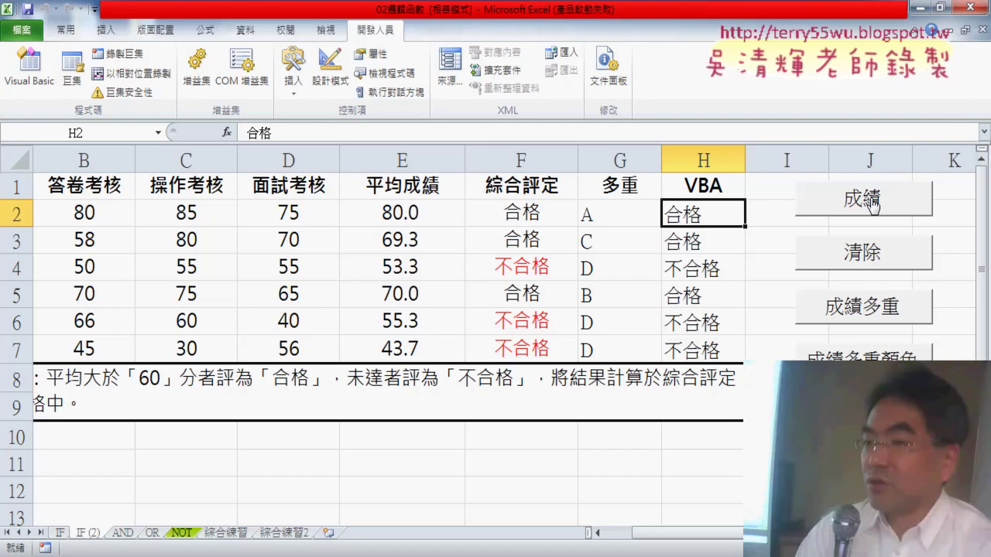
{"action": "left_click", "coordinate": [893, 259]}
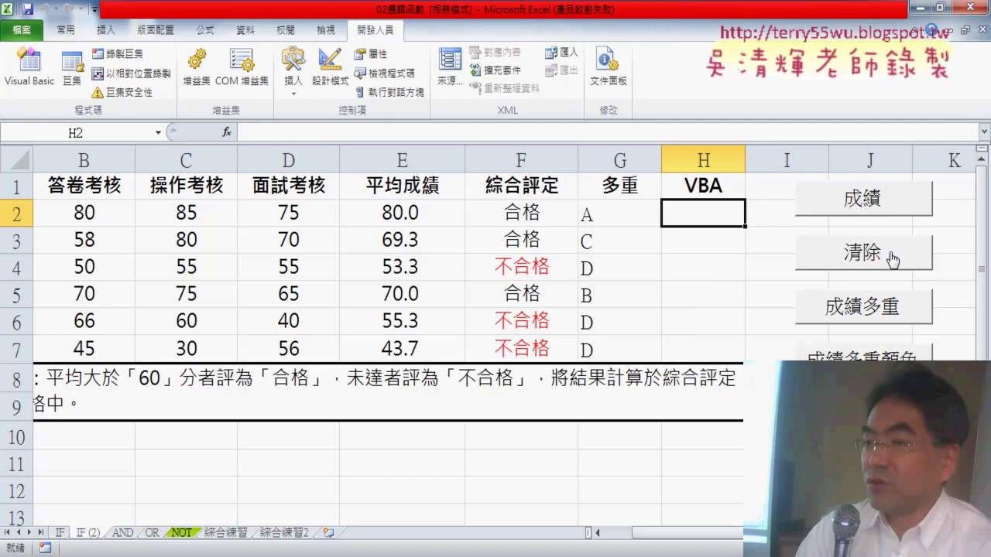
{"action": "left_click", "coordinate": [890, 316]}
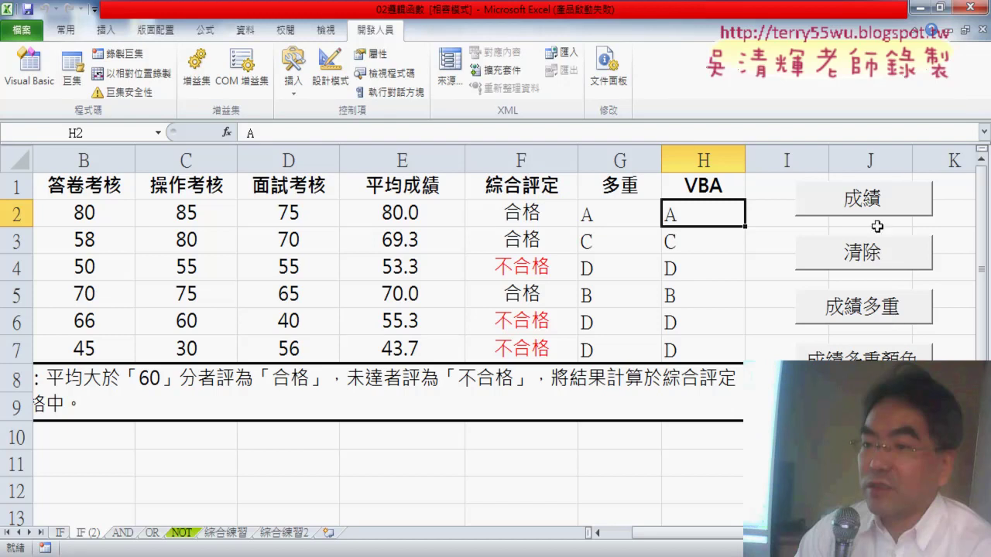
{"action": "left_click", "coordinate": [873, 259]}
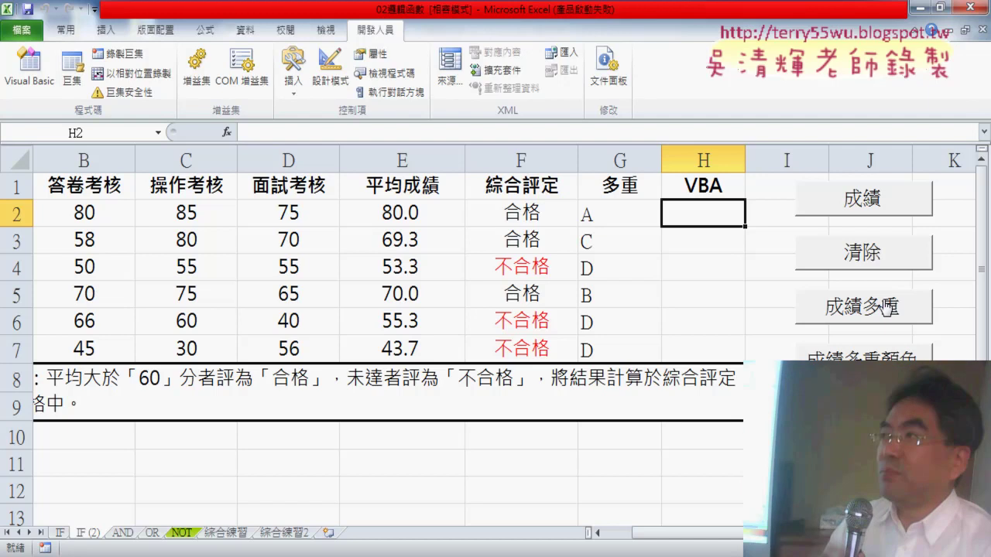
- Fill column H with letter grades A–D, colour them by grade, and check the red D in H4
{"action": "left_click", "coordinate": [887, 308]}
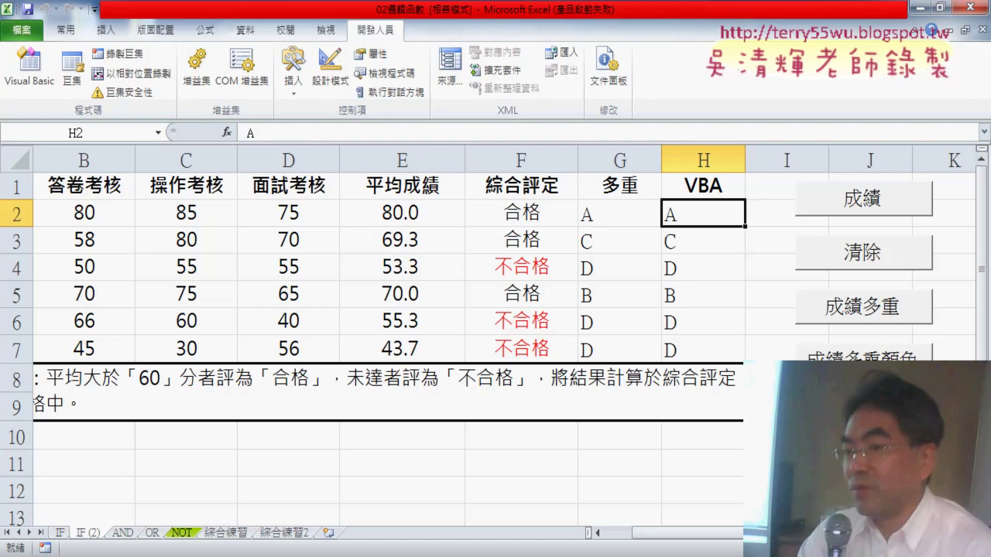
{"action": "left_click", "coordinate": [872, 351]}
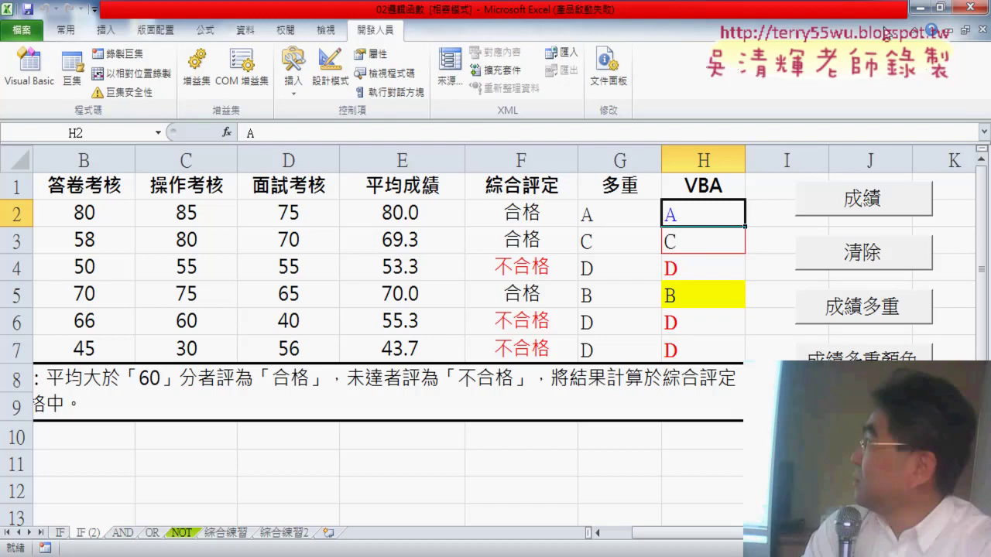
{"action": "left_click", "coordinate": [693, 441]}
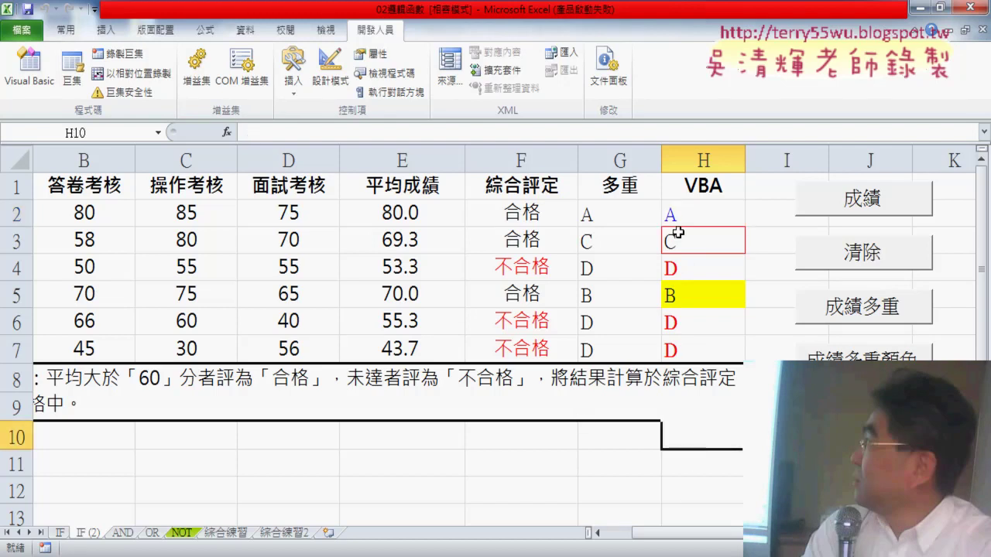
{"action": "left_click", "coordinate": [703, 212]}
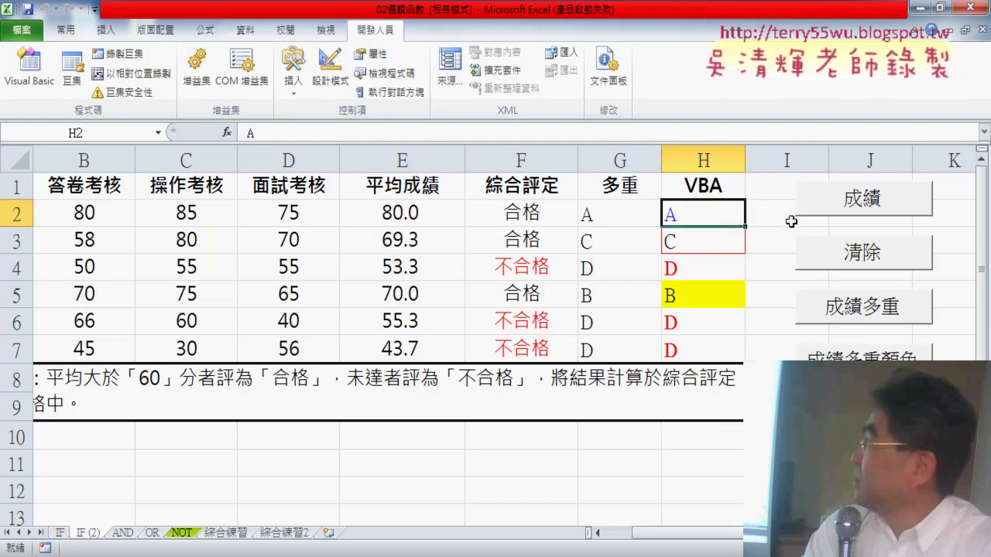
{"action": "left_click", "coordinate": [763, 293]}
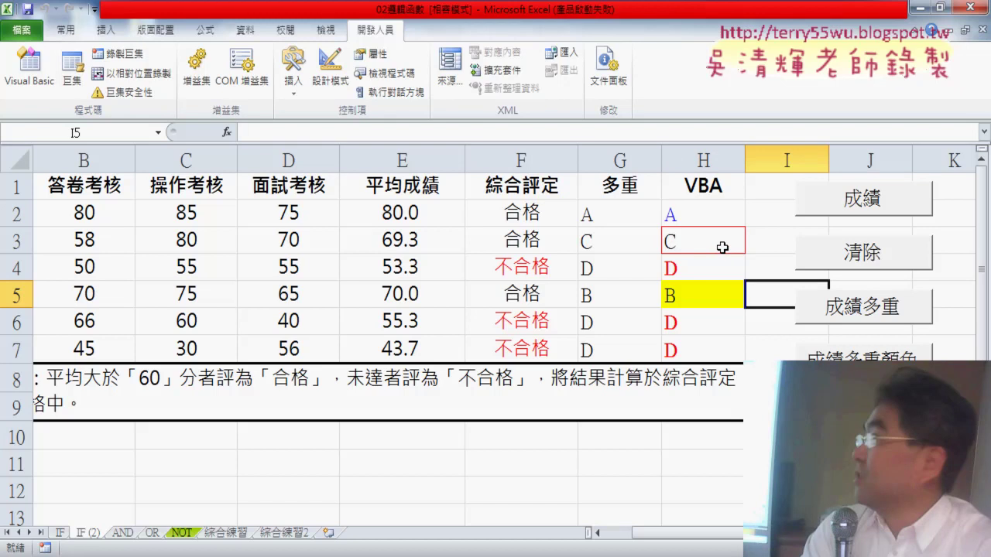
{"action": "left_click", "coordinate": [715, 272]}
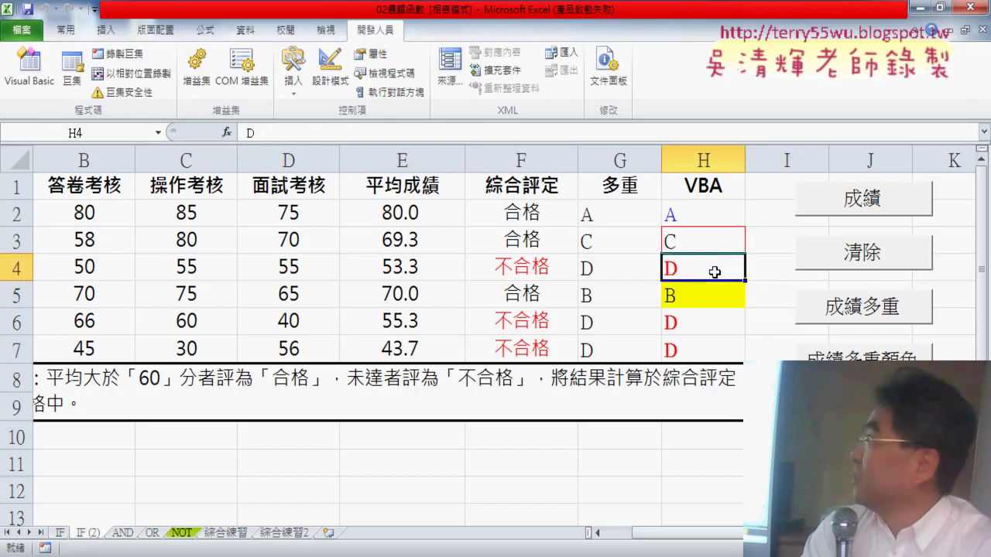
{"action": "left_click", "coordinate": [774, 270]}
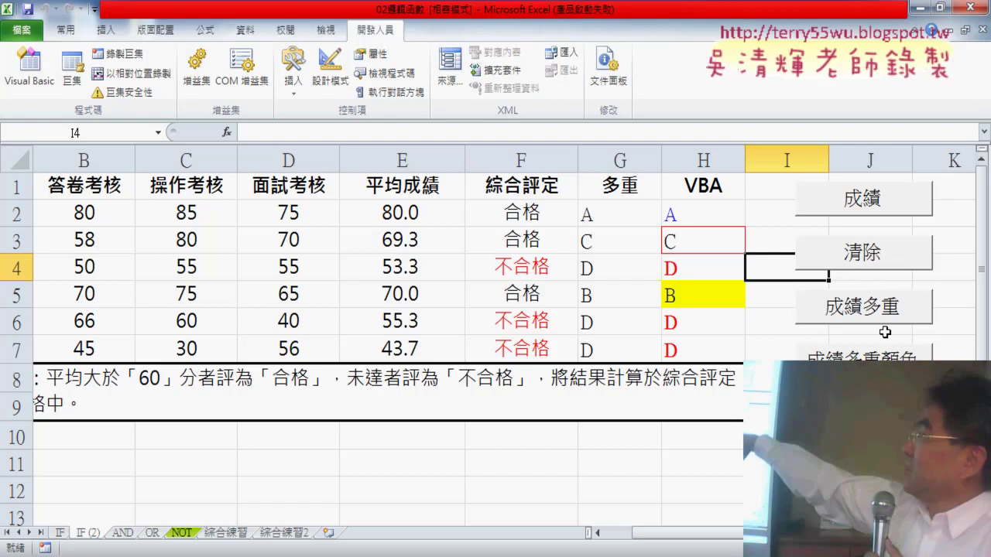
- Clear column H's coloured grades and pass/fail results, then bring up the Module1 macro code
{"action": "left_click", "coordinate": [948, 298]}
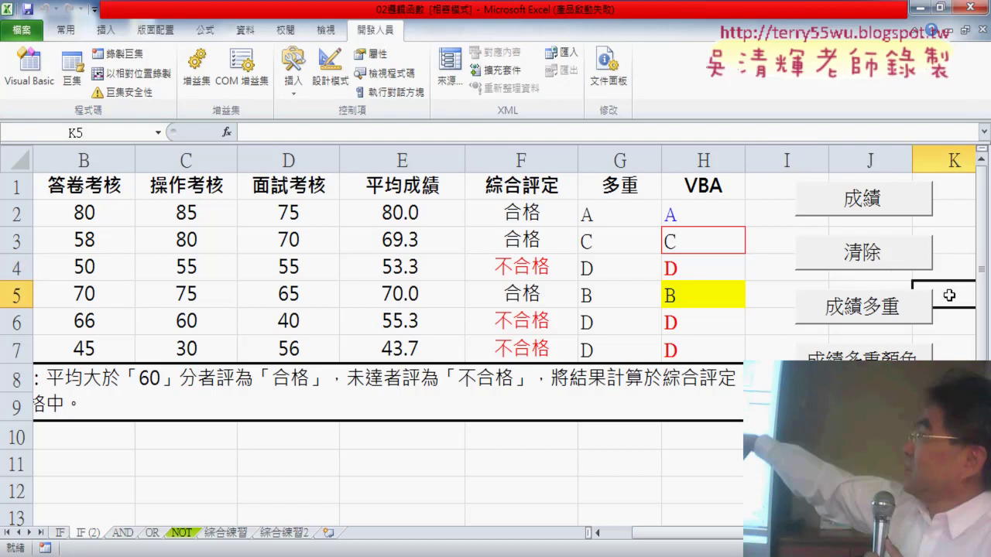
{"action": "left_click", "coordinate": [865, 261]}
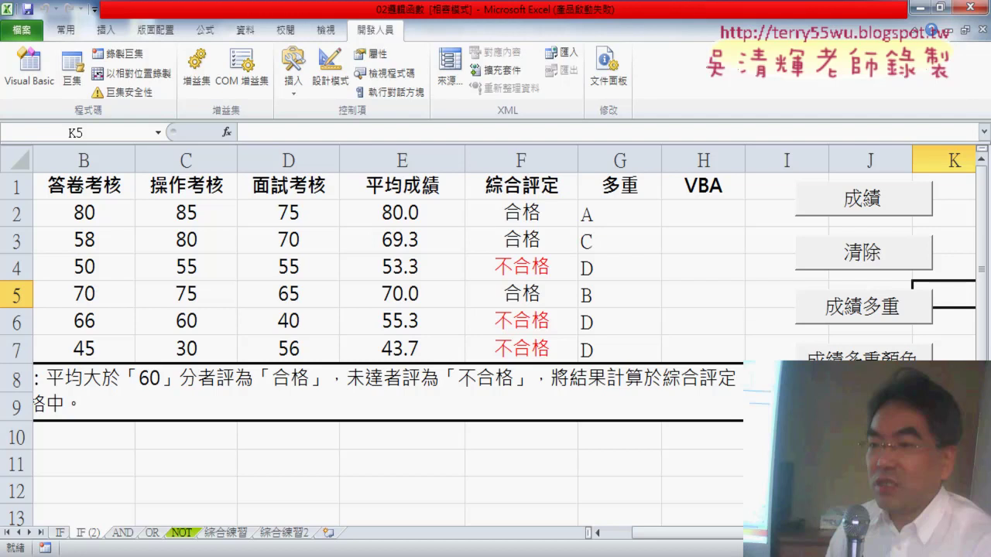
{"action": "left_click", "coordinate": [860, 211]}
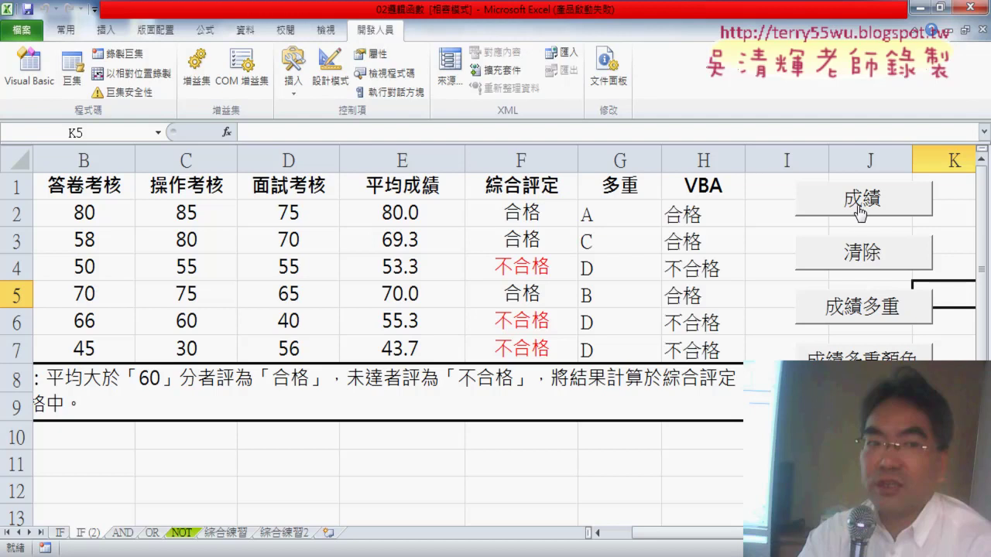
{"action": "left_click", "coordinate": [851, 260]}
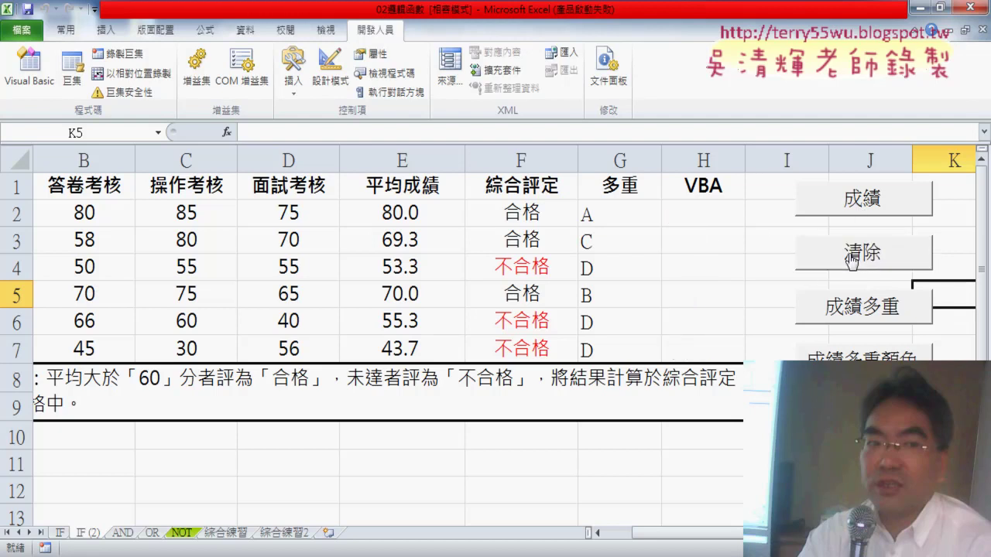
{"action": "left_click", "coordinate": [35, 74]}
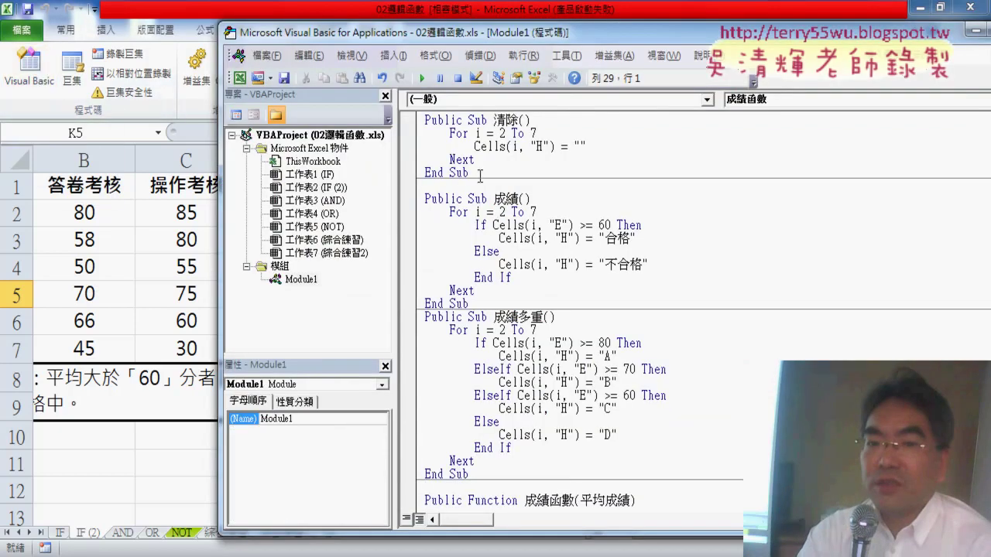
- Narrow the project pane, skip adding a module, and show the empty code window for sheet 工作表1
{"action": "mouse_move", "coordinate": [469, 172]}
{"action": "left_mouse_down"}
{"action": "mouse_move", "coordinate": [411, 118]}
{"action": "mouse_move", "coordinate": [396, 144]}
{"action": "mouse_move", "coordinate": [336, 144]}
{"action": "left_mouse_up"}
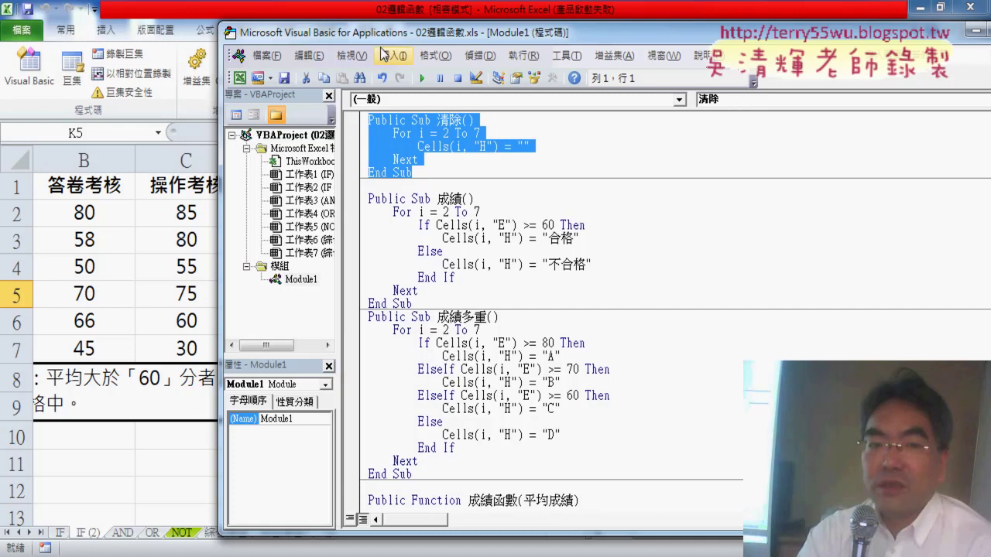
{"action": "mouse_move", "coordinate": [383, 37]}
{"action": "left_mouse_down"}
{"action": "mouse_move", "coordinate": [536, 33]}
{"action": "mouse_move", "coordinate": [104, 33]}
{"action": "mouse_move", "coordinate": [325, 36]}
{"action": "left_mouse_up"}
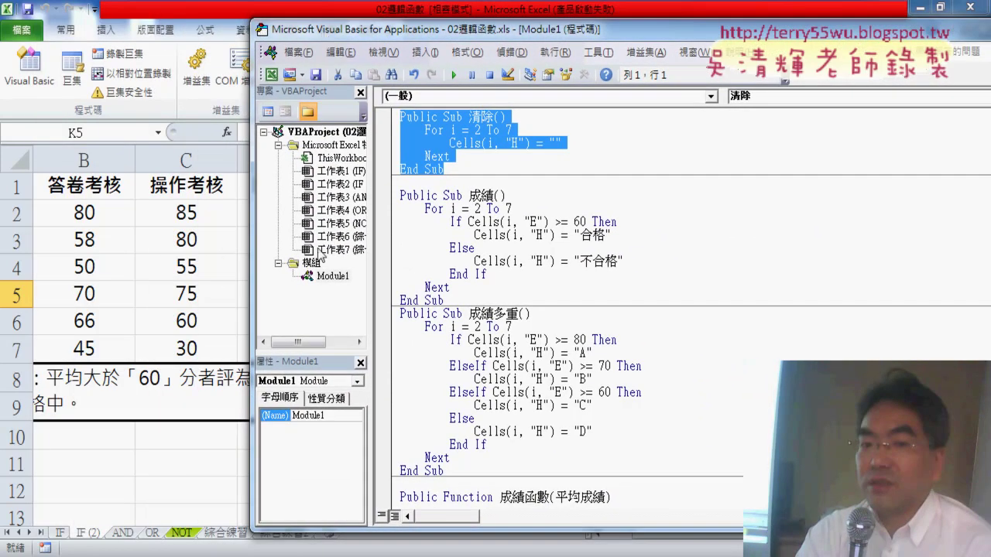
{"action": "right_click", "coordinate": [317, 214]}
{"action": "mouse_move", "coordinate": [360, 288]}
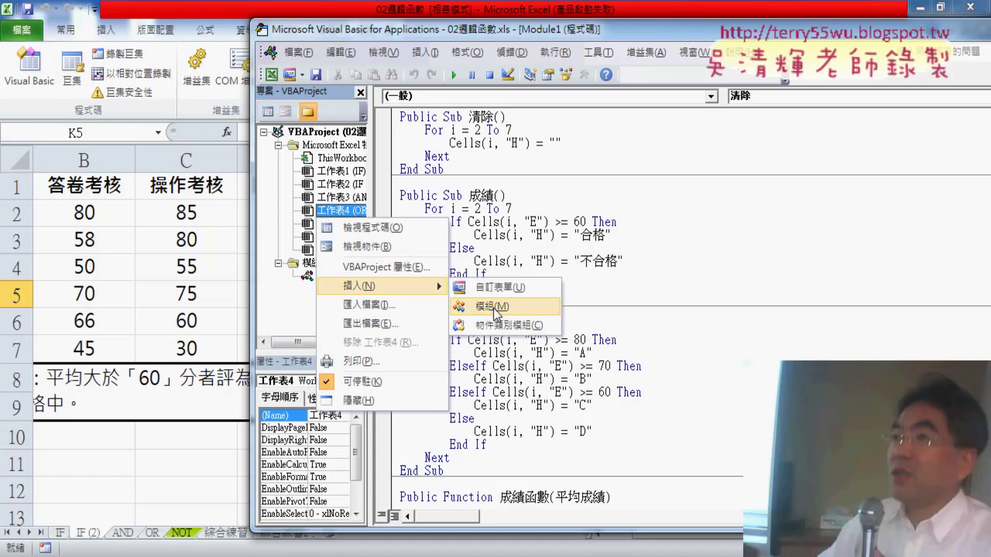
{"action": "double_click", "coordinate": [345, 172]}
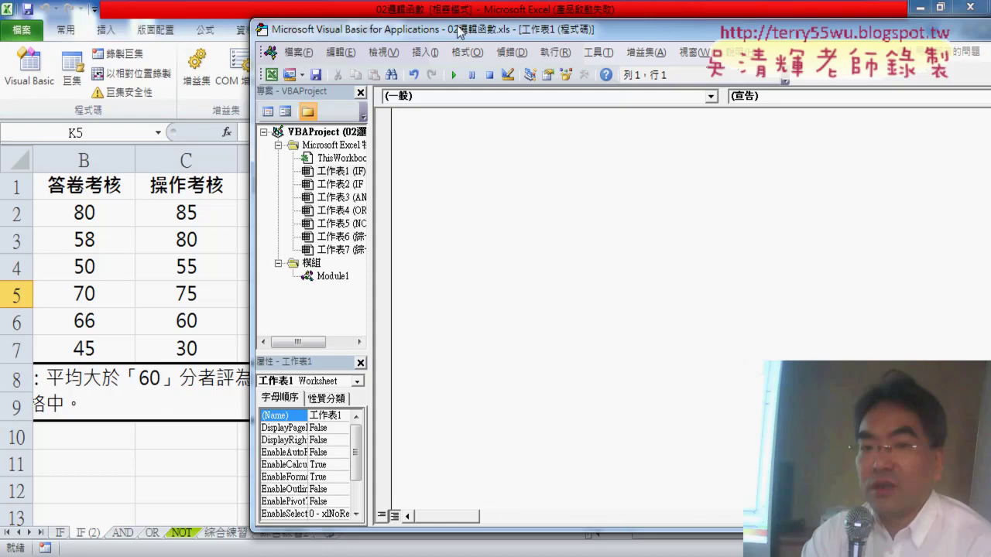
- Back in Module1, delete the For…Next loop from Sub 清除, leaving only Sub and End Sub
{"action": "left_click_drag", "start_coordinate": [458, 31], "coordinate": [342, 26]}
{"action": "double_click", "coordinate": [221, 274]}
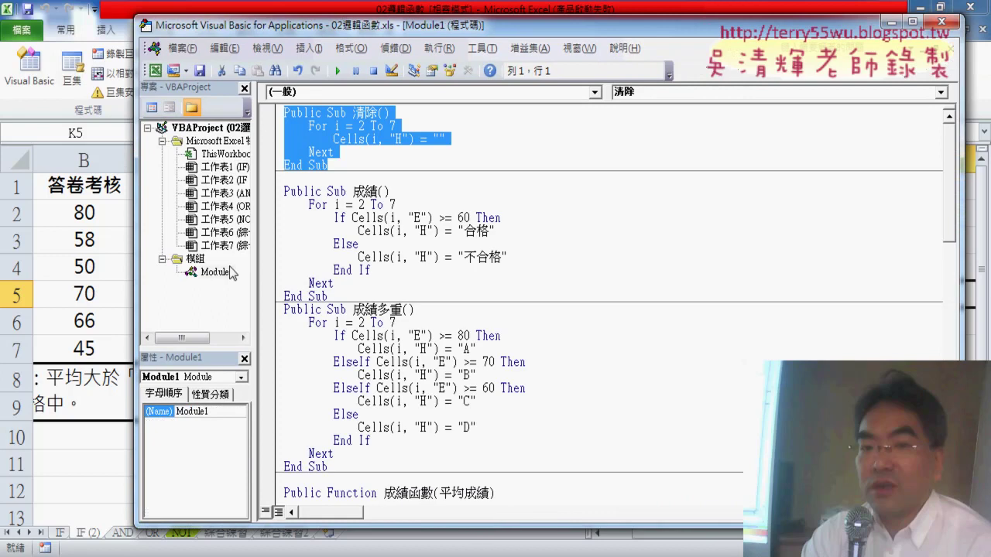
{"action": "left_click", "coordinate": [352, 173]}
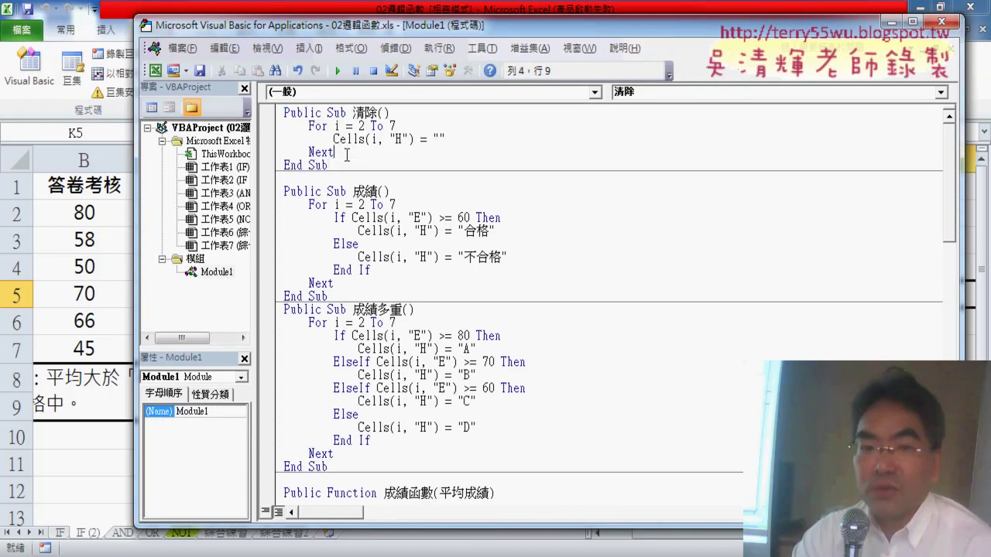
{"action": "left_click_drag", "start_coordinate": [335, 152], "coordinate": [282, 126]}
{"action": "key", "text": "Delete"}
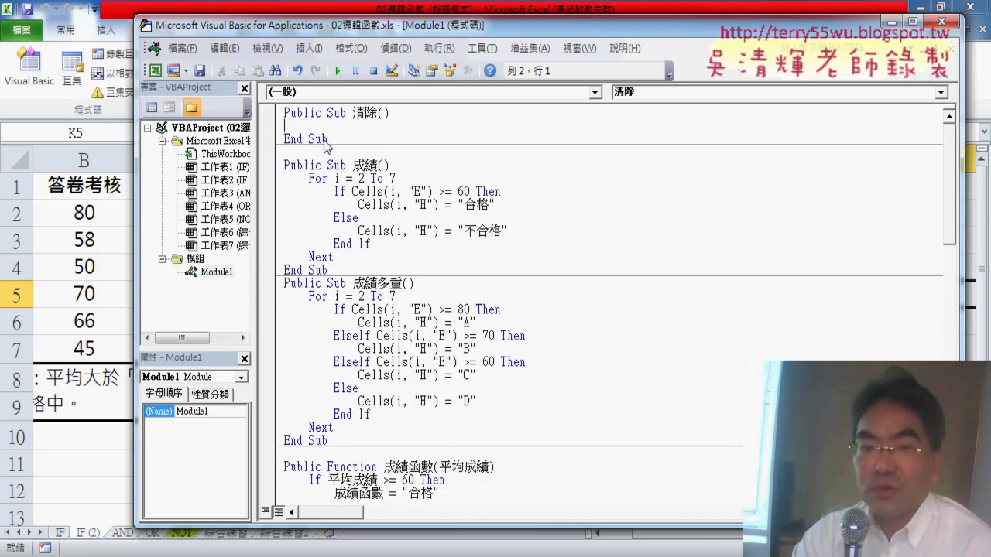
{"action": "left_click_drag", "start_coordinate": [353, 113], "coordinate": [378, 113]}
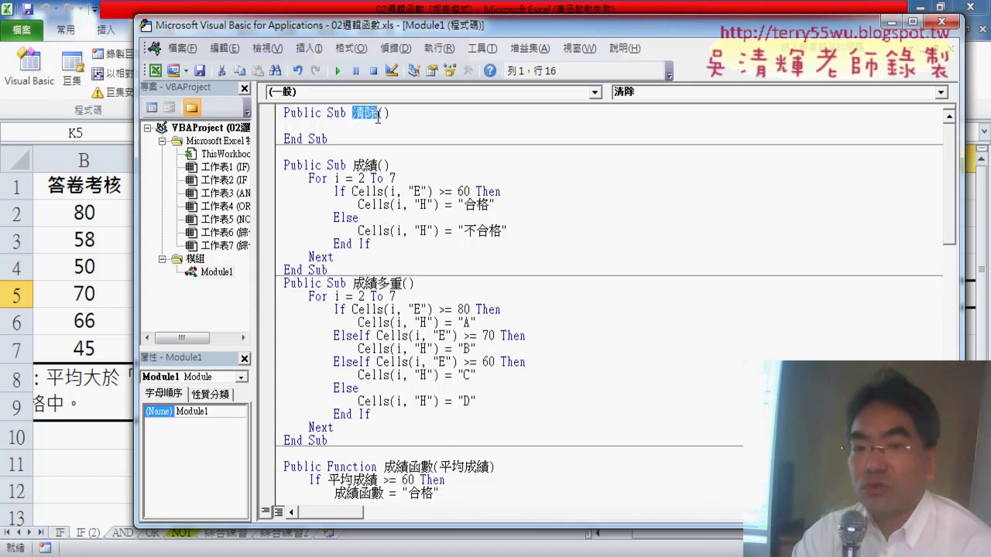
{"action": "right_click", "coordinate": [369, 114]}
{"action": "left_click", "coordinate": [410, 137]}
{"action": "left_click", "coordinate": [308, 48]}
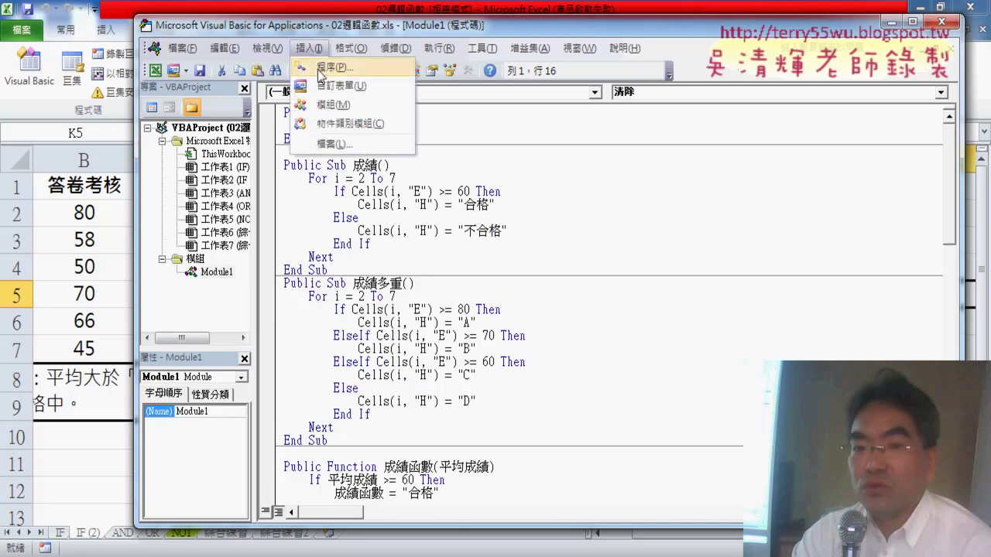
{"action": "left_click", "coordinate": [324, 69]}
{"action": "right_click", "coordinate": [440, 151]}
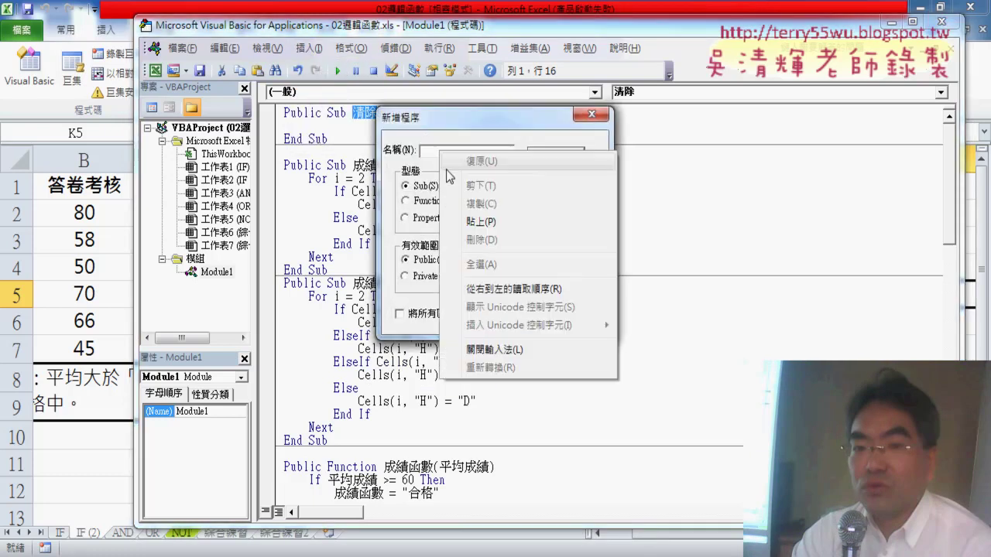
{"action": "left_click", "coordinate": [476, 223]}
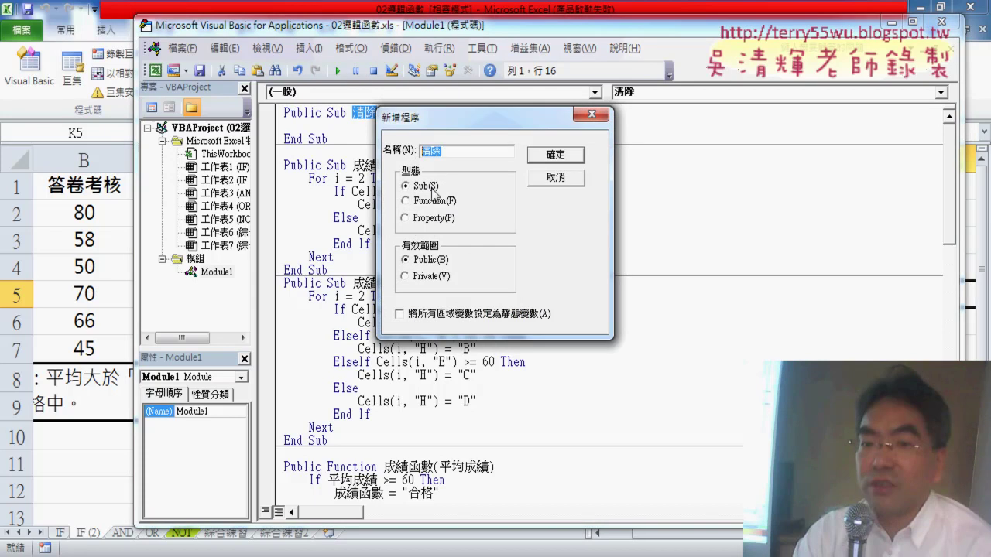
{"action": "left_click", "coordinate": [424, 188]}
{"action": "key", "text": "Return"}
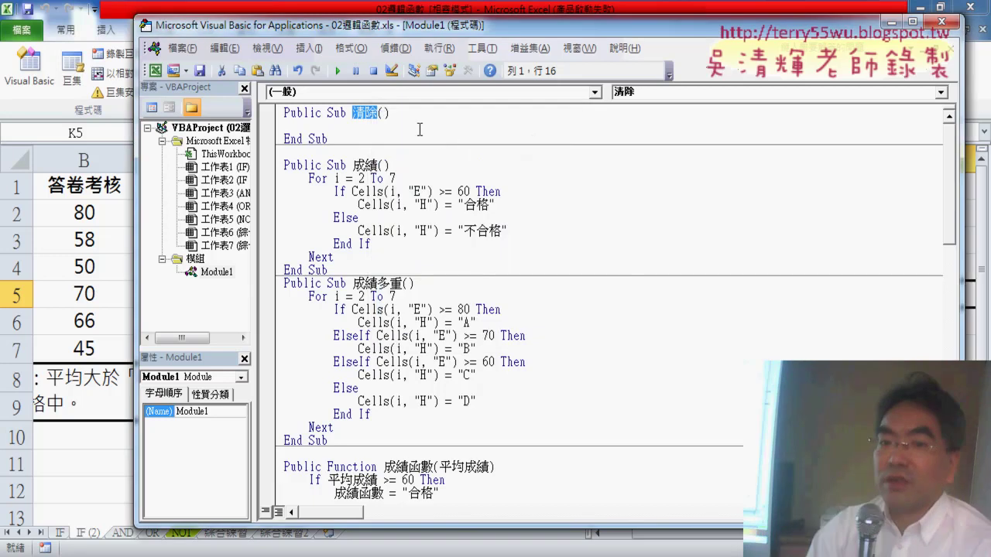
{"action": "left_click_drag", "start_coordinate": [323, 113], "coordinate": [403, 114]}
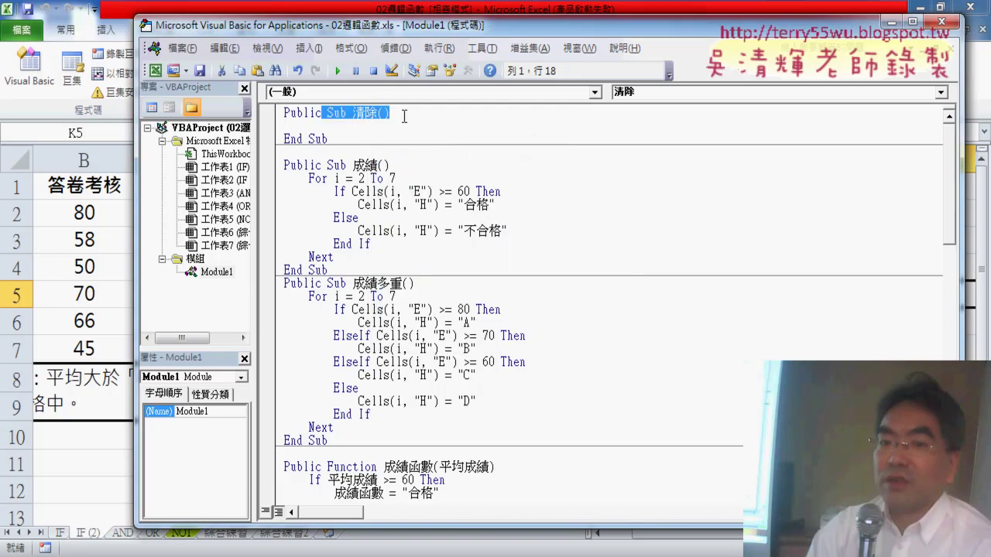
{"action": "left_click", "coordinate": [341, 126]}
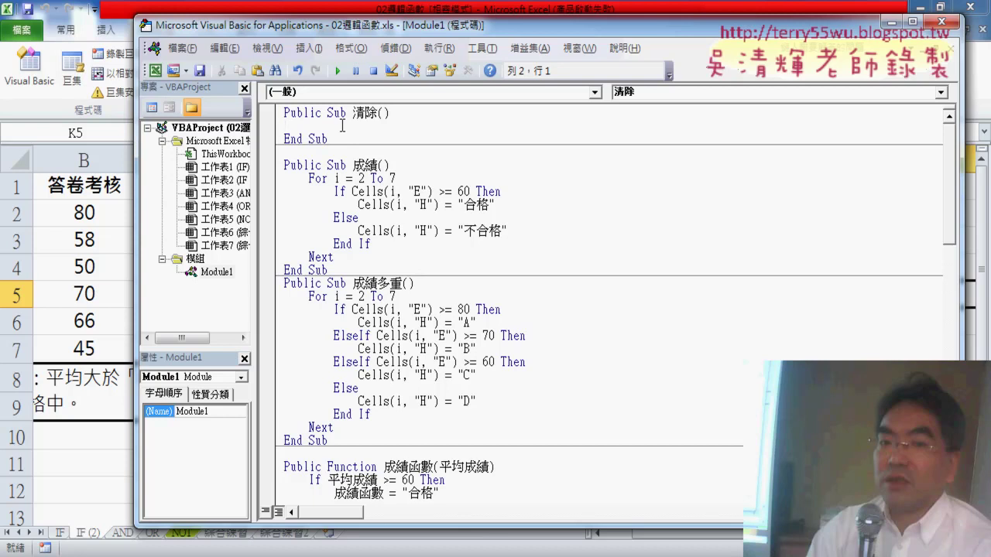
{"action": "left_click_drag", "start_coordinate": [380, 31], "coordinate": [411, 318]}
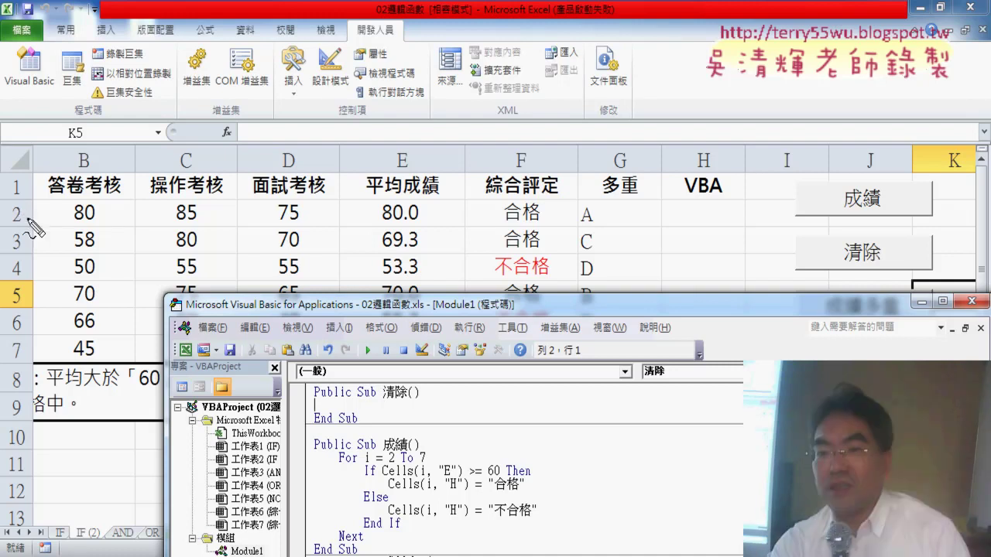
{"action": "left_click_drag", "start_coordinate": [23, 200], "coordinate": [27, 229]}
{"action": "left_click_drag", "start_coordinate": [25, 365], "coordinate": [34, 355]}
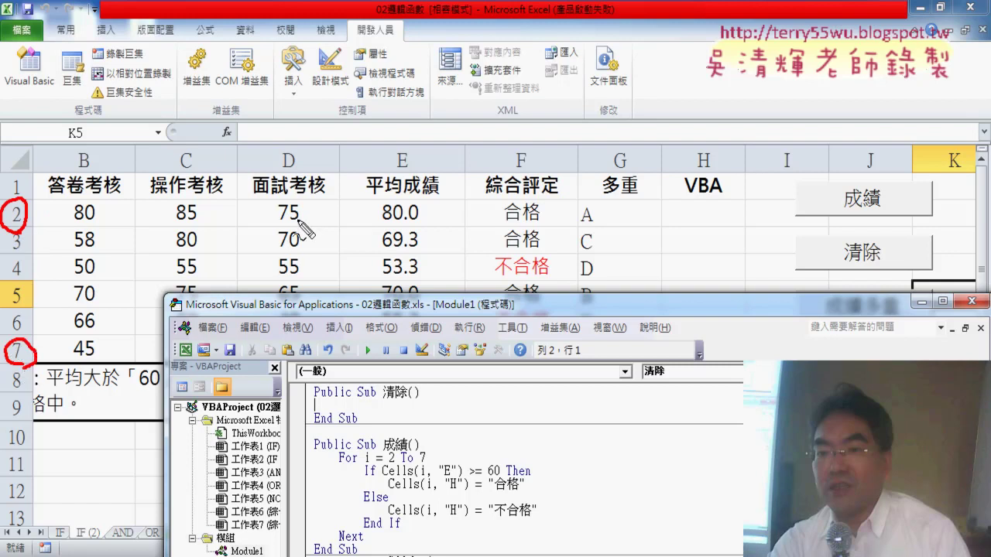
{"action": "left_click_drag", "start_coordinate": [706, 142], "coordinate": [718, 171]}
{"action": "left_click_drag", "start_coordinate": [740, 204], "coordinate": [751, 203]}
{"action": "left_click_drag", "start_coordinate": [740, 210], "coordinate": [765, 206]}
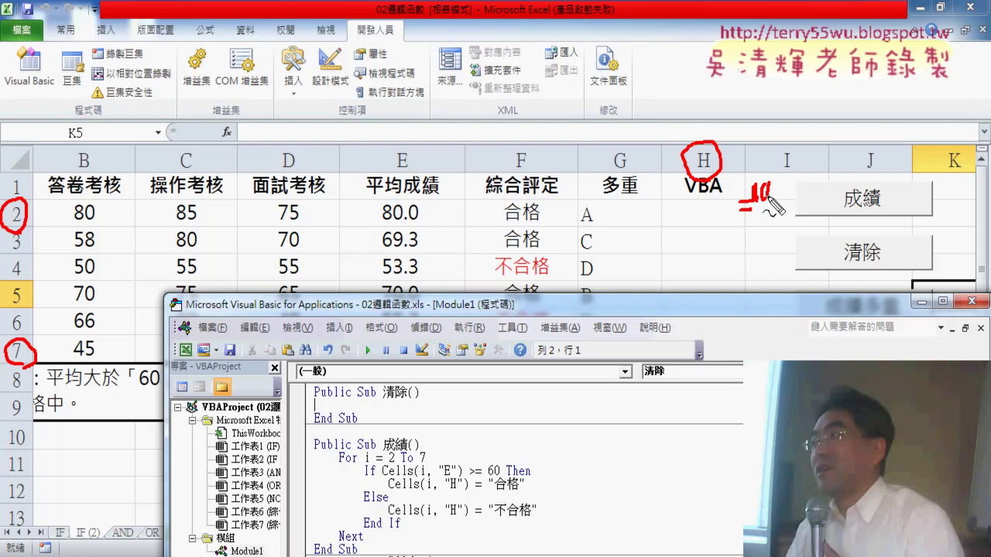
{"action": "key", "text": "Escape"}
{"action": "left_click_drag", "start_coordinate": [645, 304], "coordinate": [625, 89]}
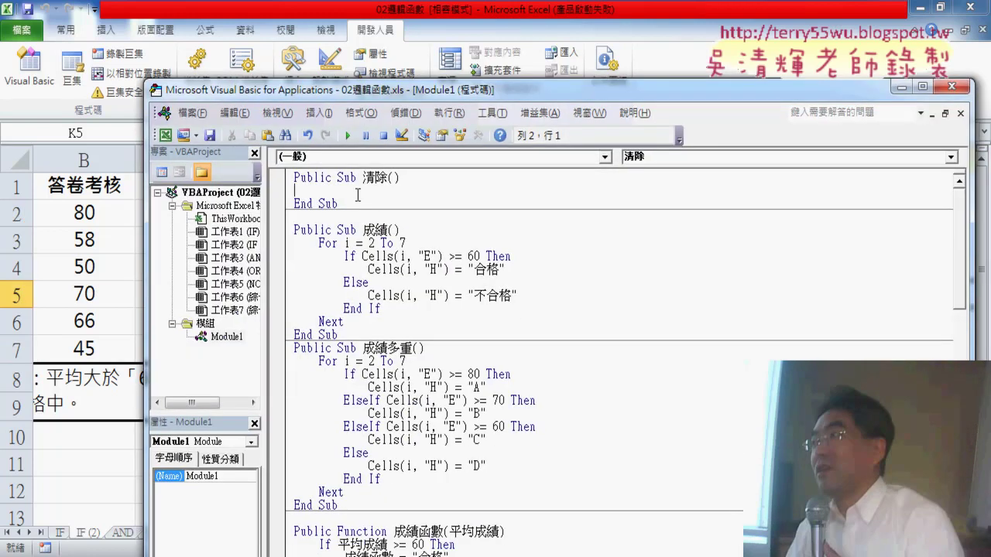
- Add a For i = 2 To 7 … Next loop inside 清除 and begin a cells(i, line within it
{"action": "key", "text": "Tab"}
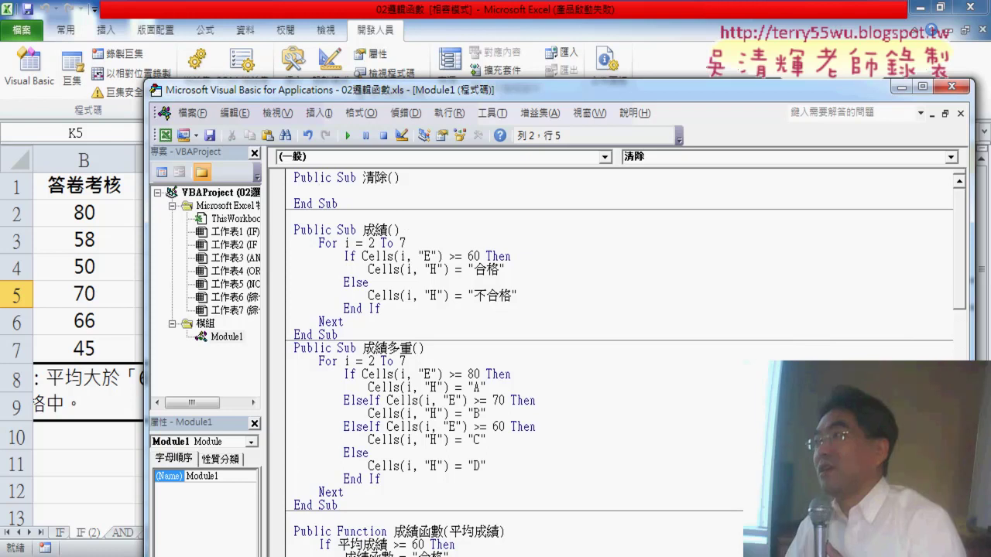
{"action": "type", "text": "f"}
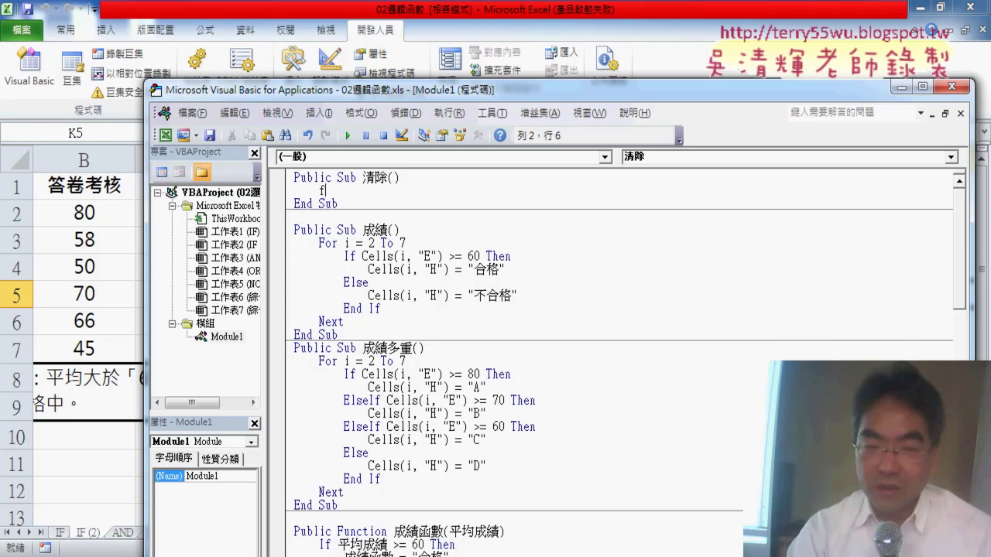
{"action": "type", "text": "p"}
{"action": "key", "text": "BackSpace"}
{"action": "type", "text": "or "}
{"action": "type", "text": "i="}
{"action": "type", "text": "2"}
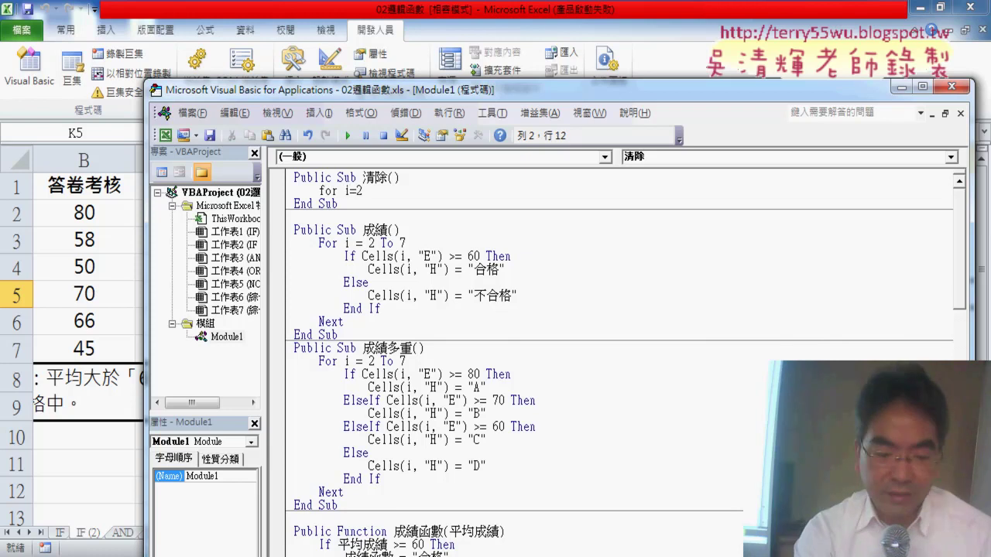
{"action": "type", "text": " t"}
{"action": "type", "text": "o 7"}
{"action": "key", "text": "Return"}
{"action": "key", "text": "Return"}
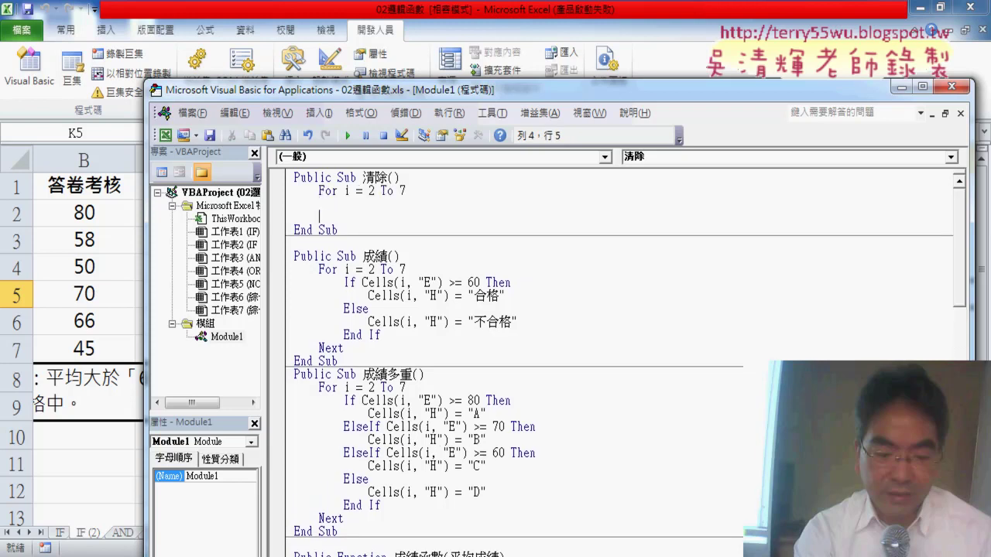
{"action": "type", "text": "next"}
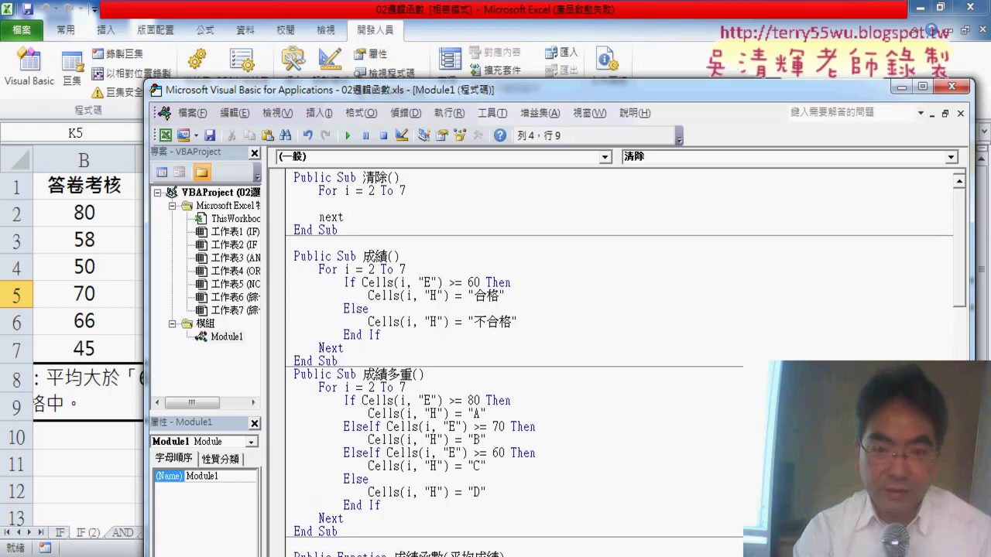
{"action": "left_click", "coordinate": [318, 204]}
{"action": "key", "text": "Tab"}
{"action": "type", "text": "cells"}
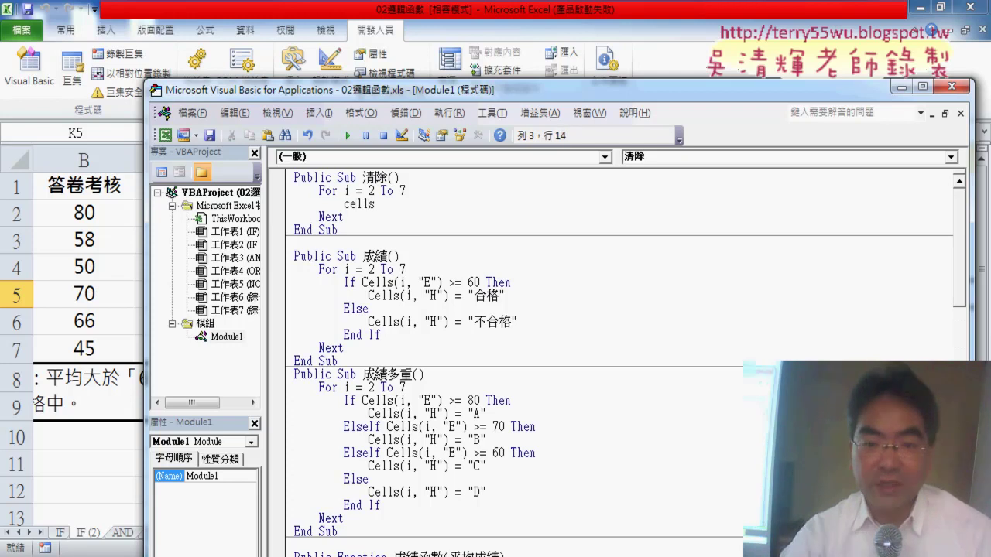
{"action": "type", "text": "(i"}
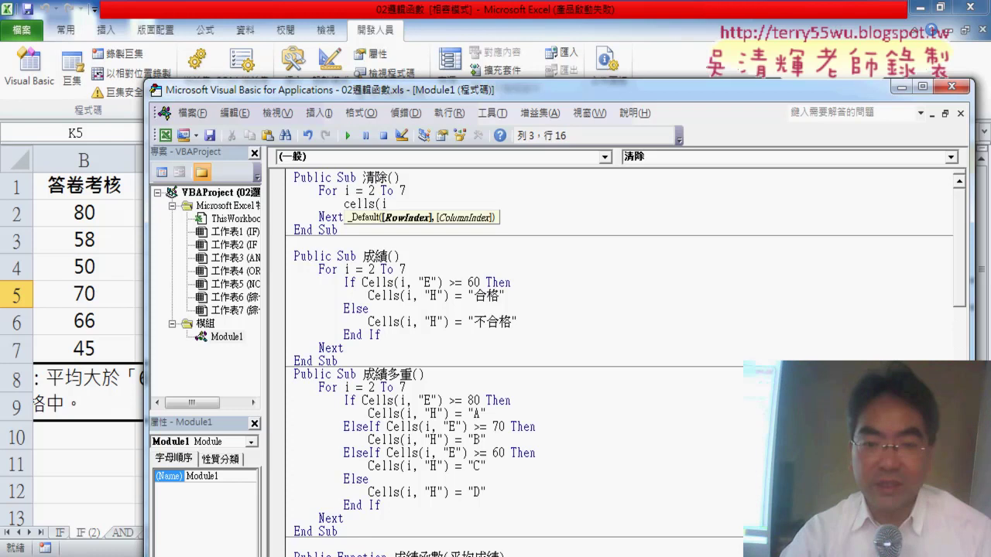
{"action": "type", "text": ","}
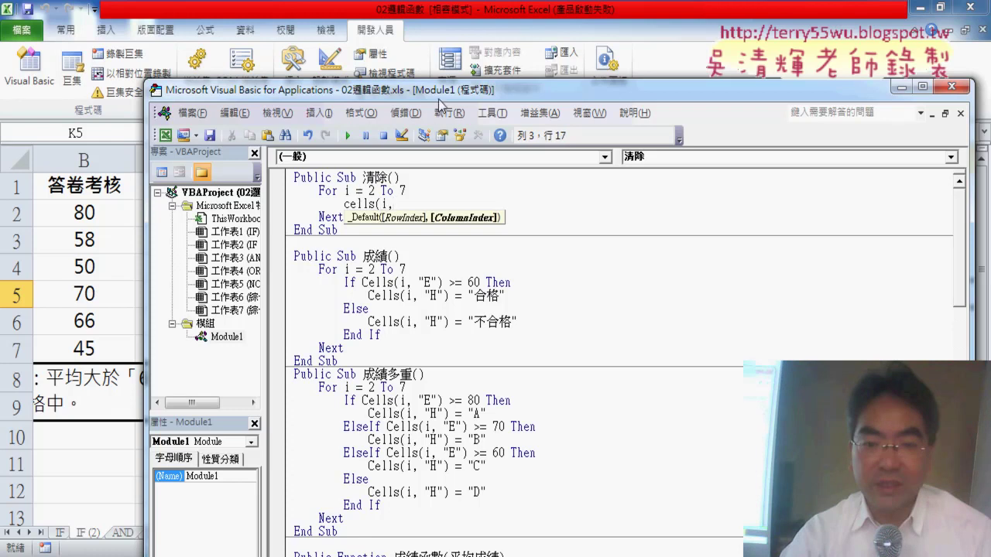
{"action": "left_click_drag", "start_coordinate": [438, 103], "coordinate": [444, 250]}
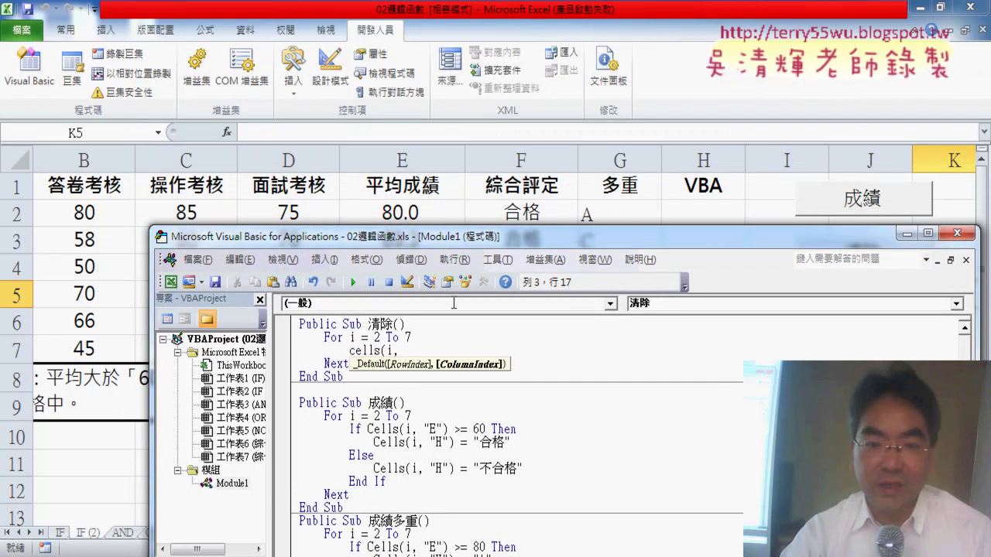
- Complete the loop body as Cells(i, "H") = "" so H2 to H7 are emptied
{"action": "type", "text": "\""}
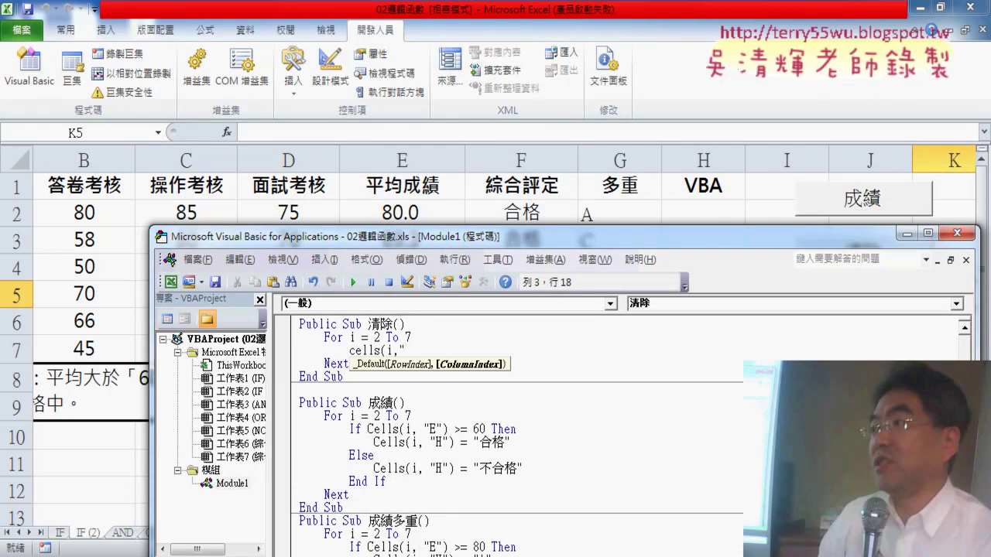
{"action": "type", "text": "H\""}
{"action": "type", "text": ")"}
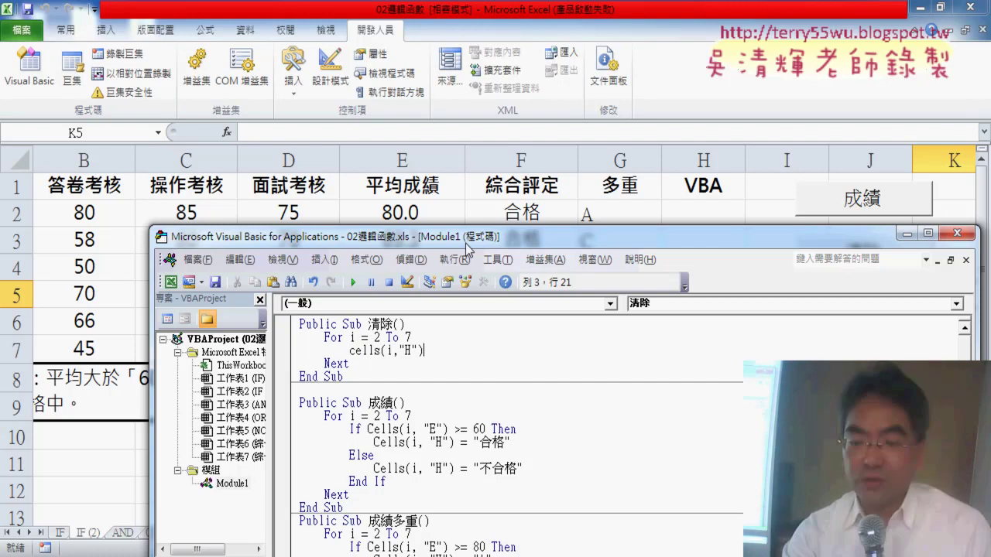
{"action": "key", "text": "Left"}
{"action": "key", "text": "BackSpace"}
{"action": "key", "text": "BackSpace"}
{"action": "key", "text": "BackSpace"}
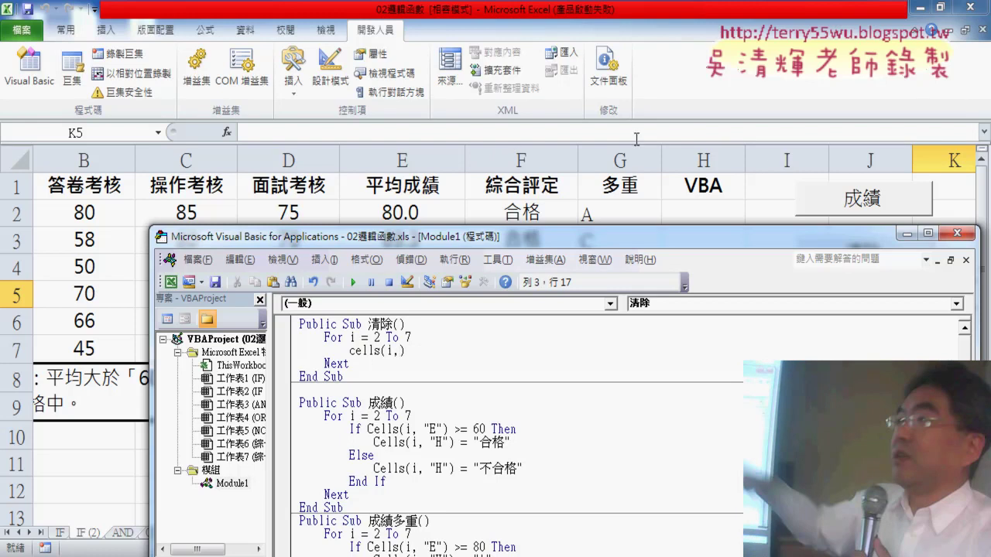
{"action": "type", "text": "8"}
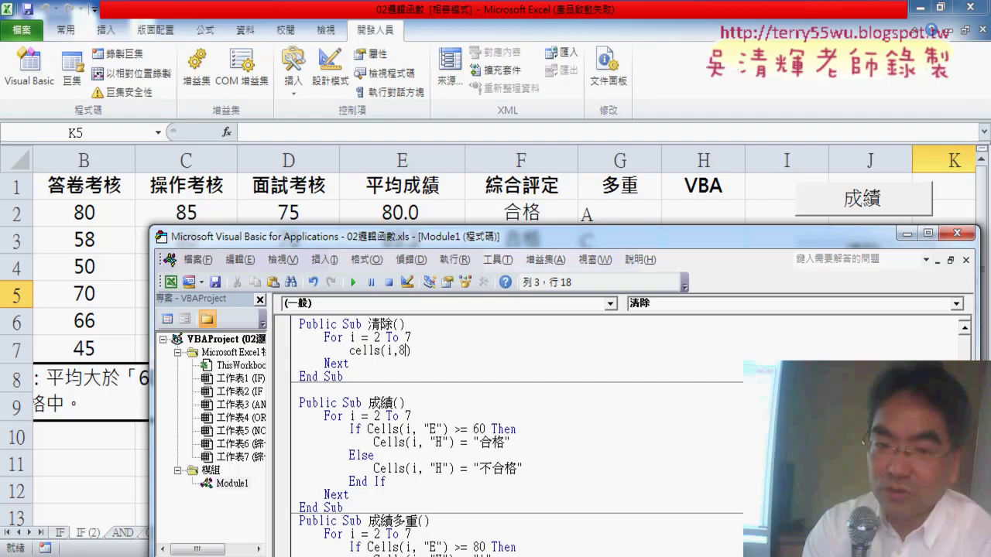
{"action": "key", "text": "BackSpace"}
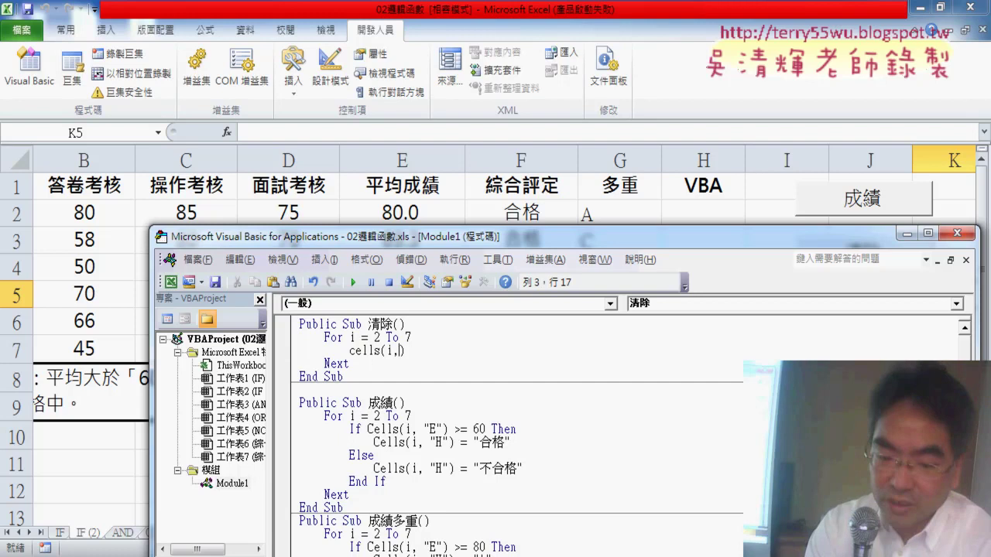
{"action": "type", "text": "\"H"}
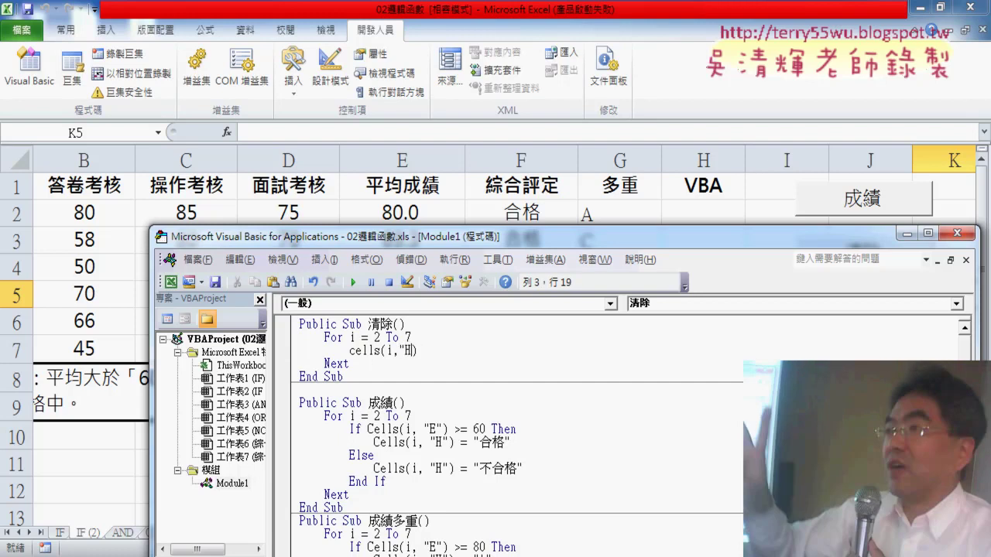
{"action": "type", "text": "\")"}
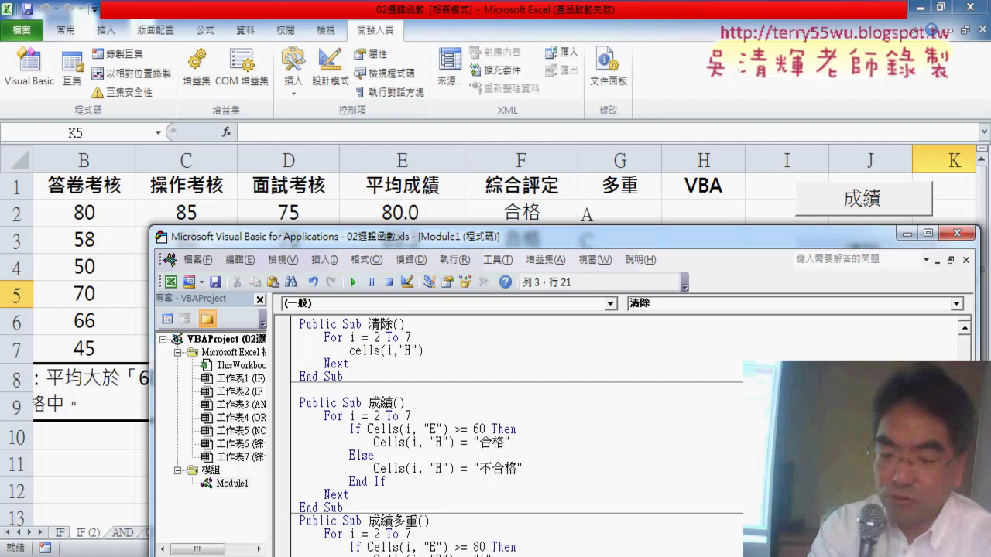
{"action": "type", "text": "=\"\""}
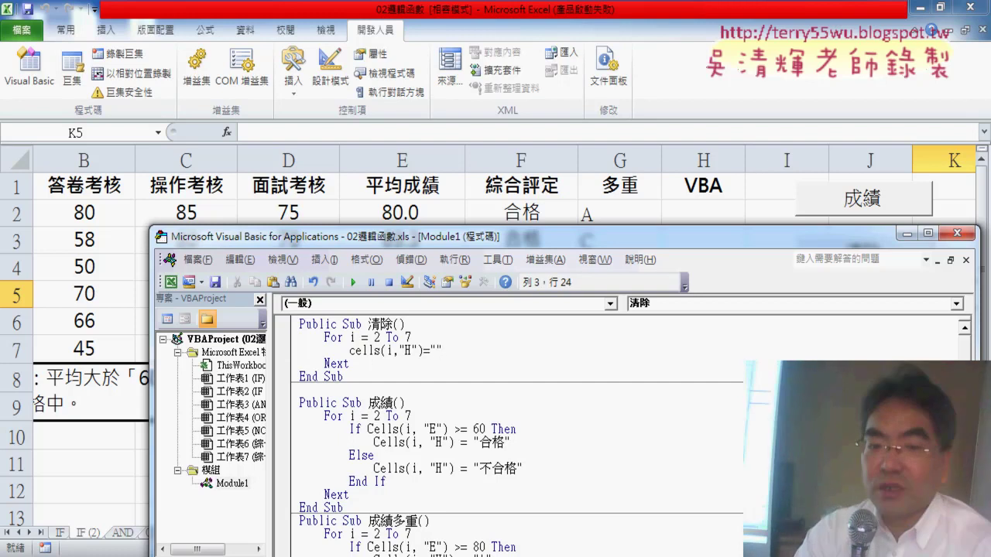
{"action": "left_click", "coordinate": [633, 439]}
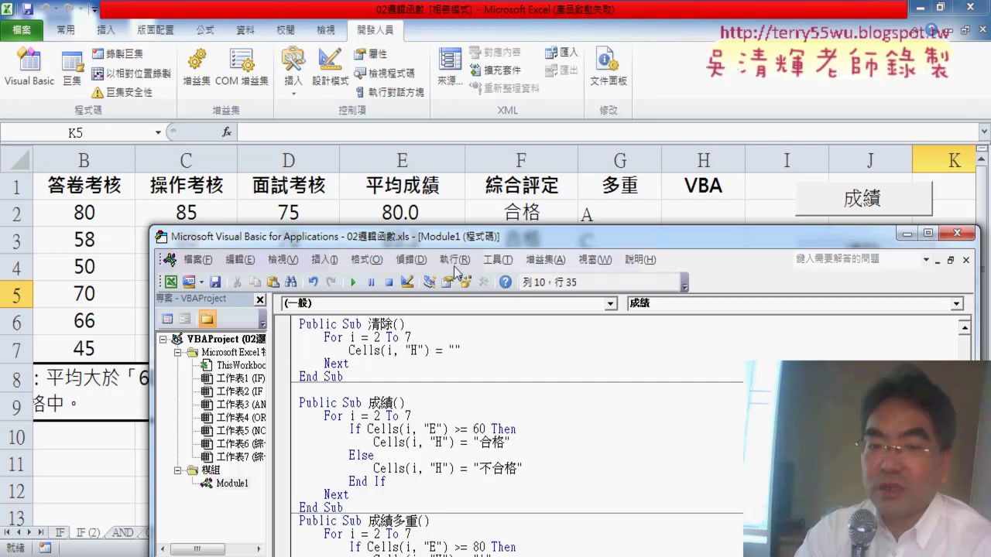
- Move the code window up and select the If…End If block of the 成績 macro
{"action": "left_click_drag", "start_coordinate": [461, 244], "coordinate": [410, 94]}
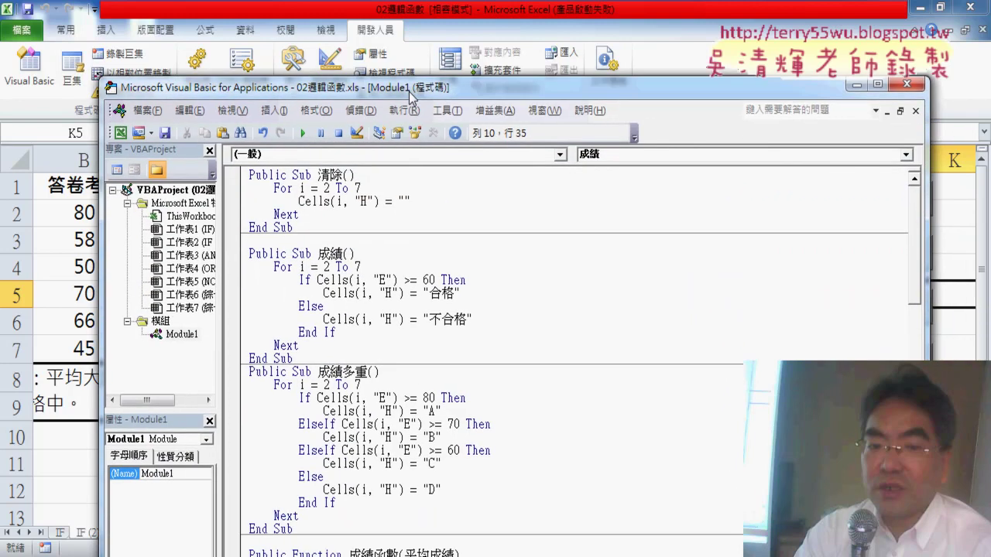
{"action": "left_click_drag", "start_coordinate": [294, 359], "coordinate": [239, 254]}
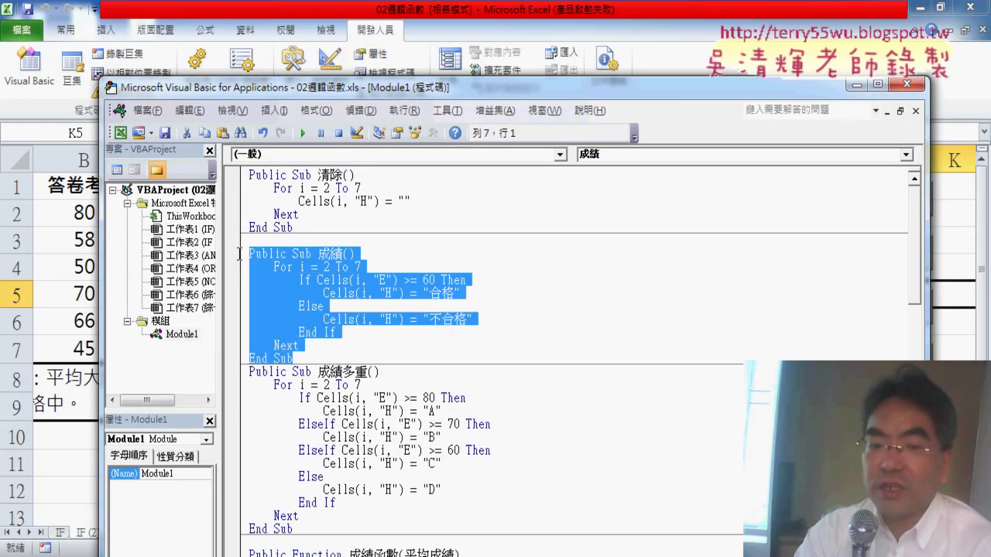
{"action": "left_click", "coordinate": [350, 319]}
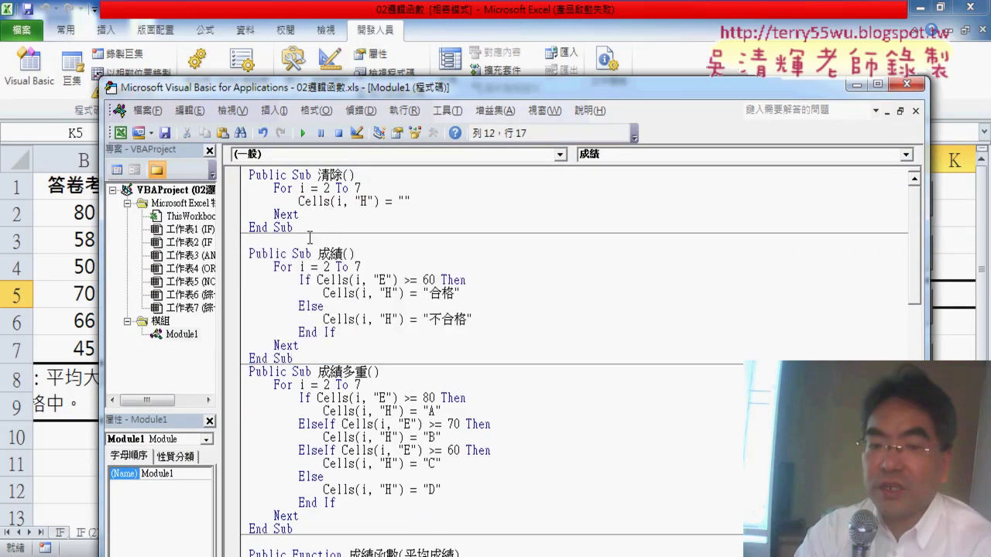
{"action": "left_click_drag", "start_coordinate": [308, 229], "coordinate": [248, 175]}
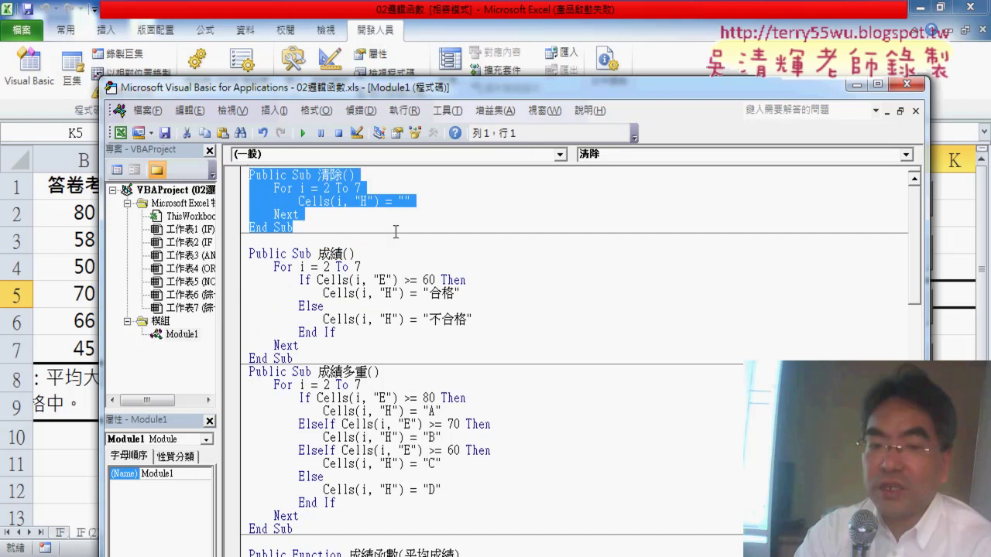
{"action": "left_click_drag", "start_coordinate": [346, 359], "coordinate": [249, 253]}
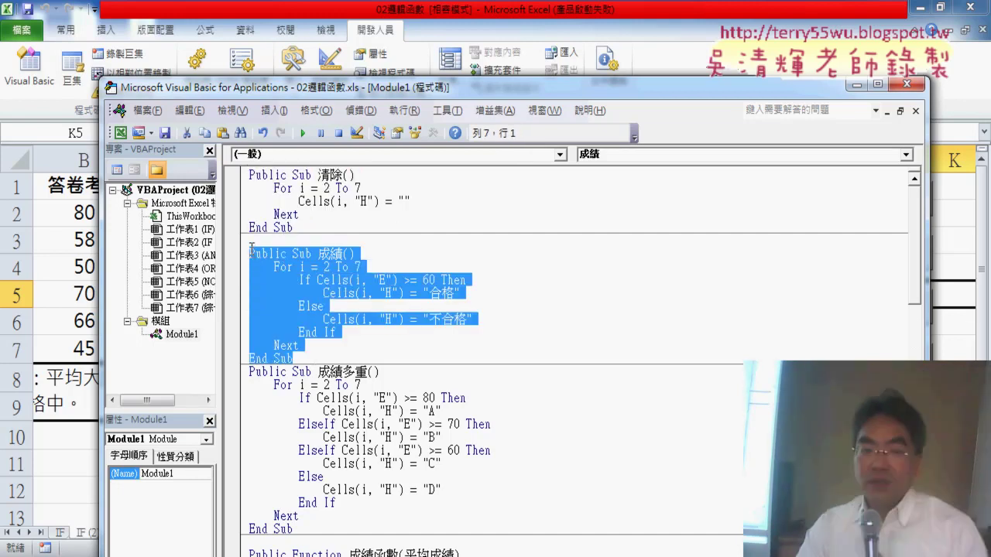
{"action": "left_click", "coordinate": [356, 253]}
{"action": "double_click", "coordinate": [333, 253]}
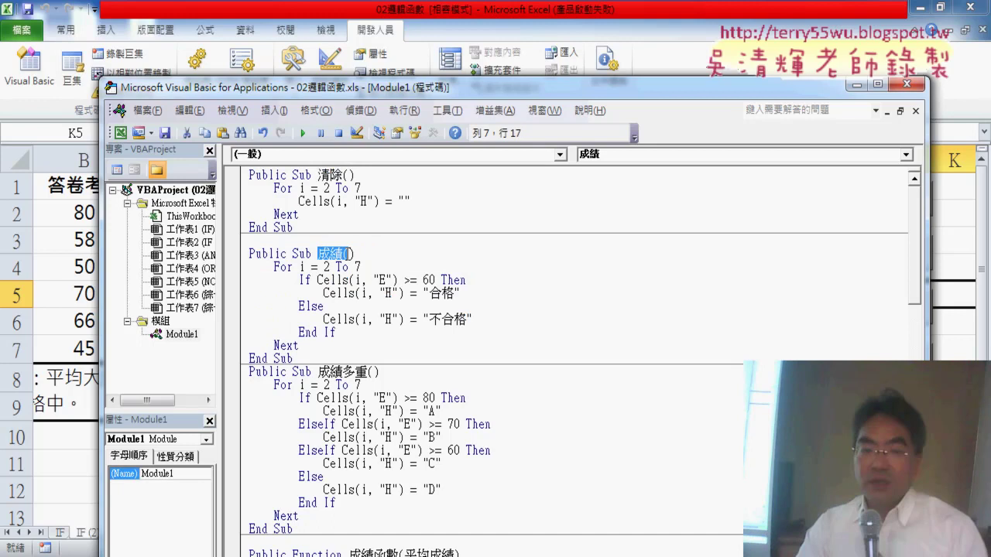
{"action": "left_click_drag", "start_coordinate": [349, 253], "coordinate": [343, 253]}
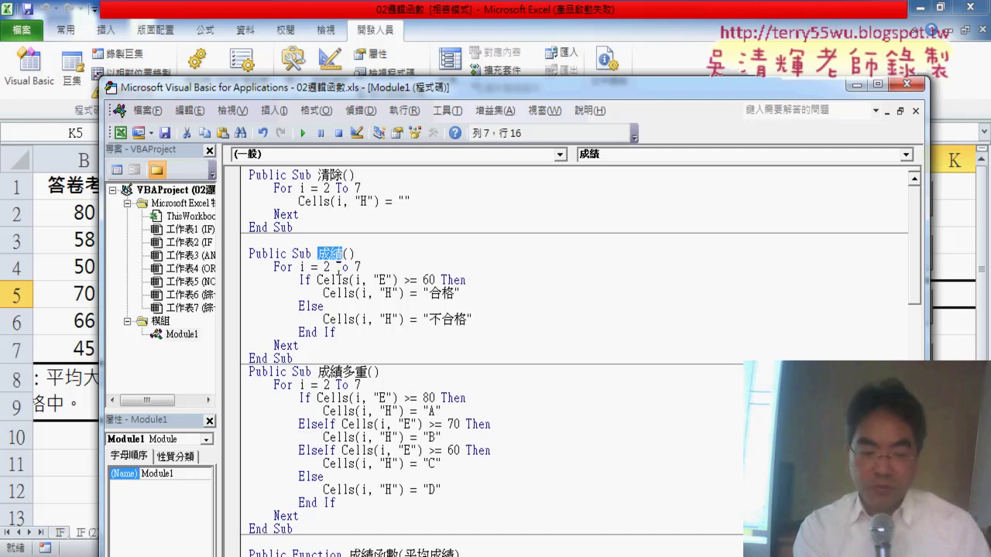
{"action": "left_click_drag", "start_coordinate": [336, 332], "coordinate": [230, 287]}
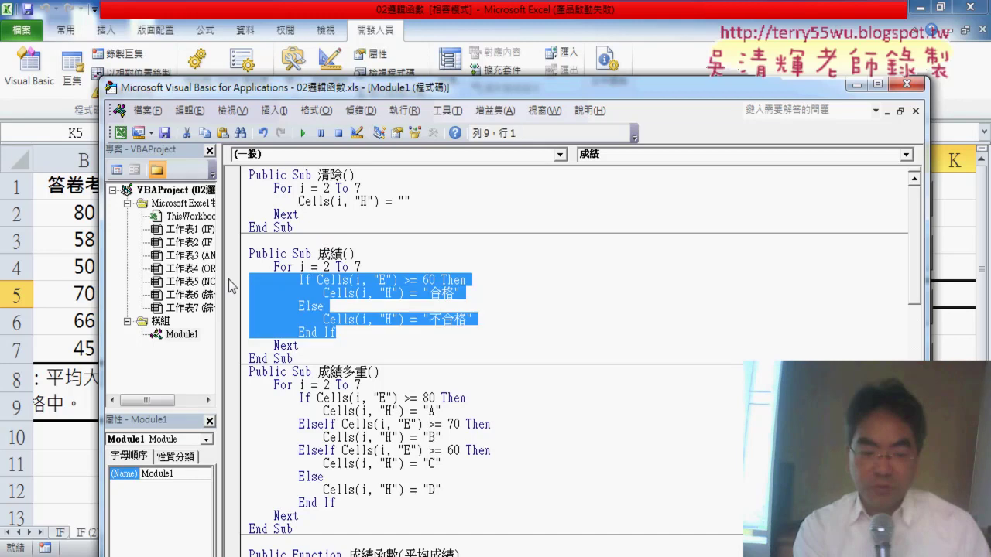
- Replace the old block with an If Cells(i, "E") >= 60 Then … Else … End If skeleton
{"action": "key", "text": "Delete"}
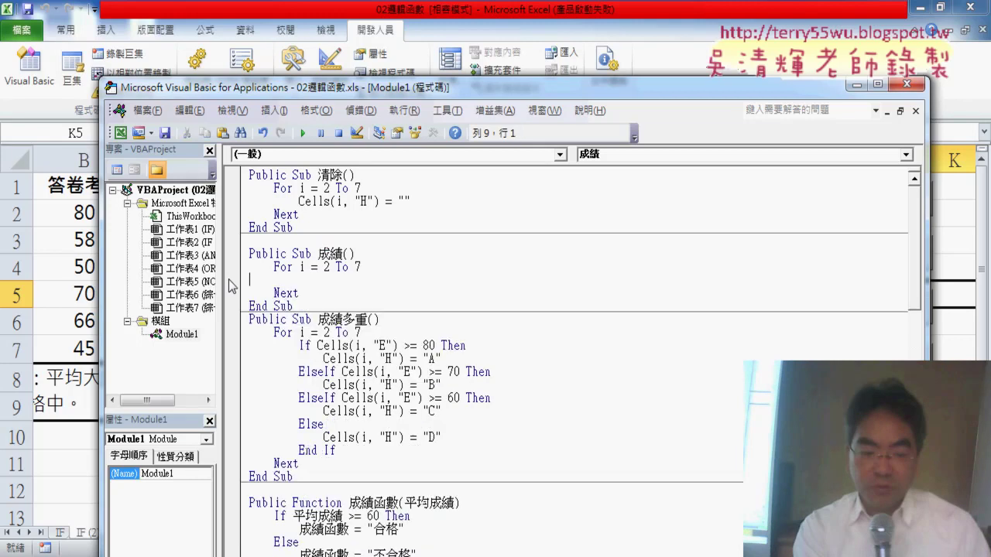
{"action": "key", "text": "Tab"}
{"action": "key", "text": "Tab"}
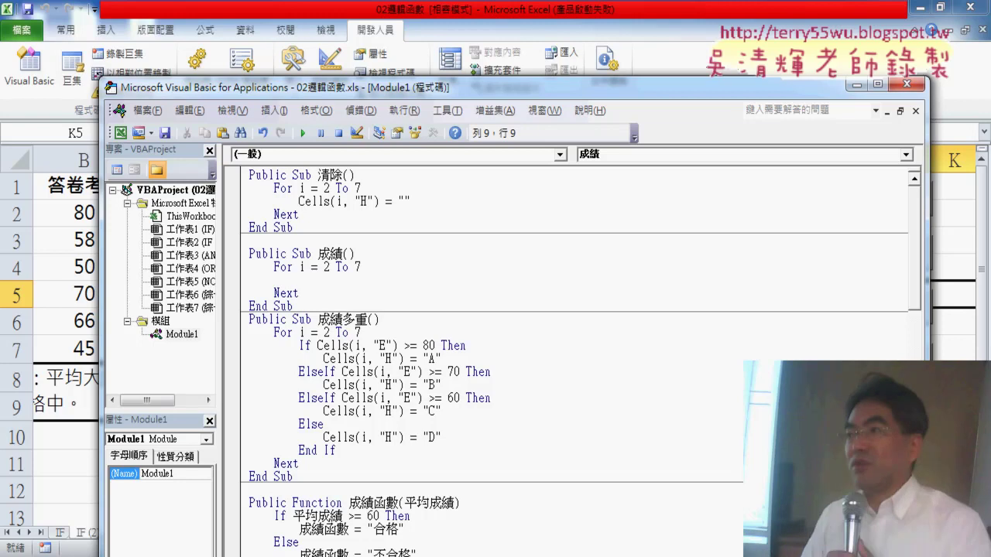
{"action": "type", "text": "if"}
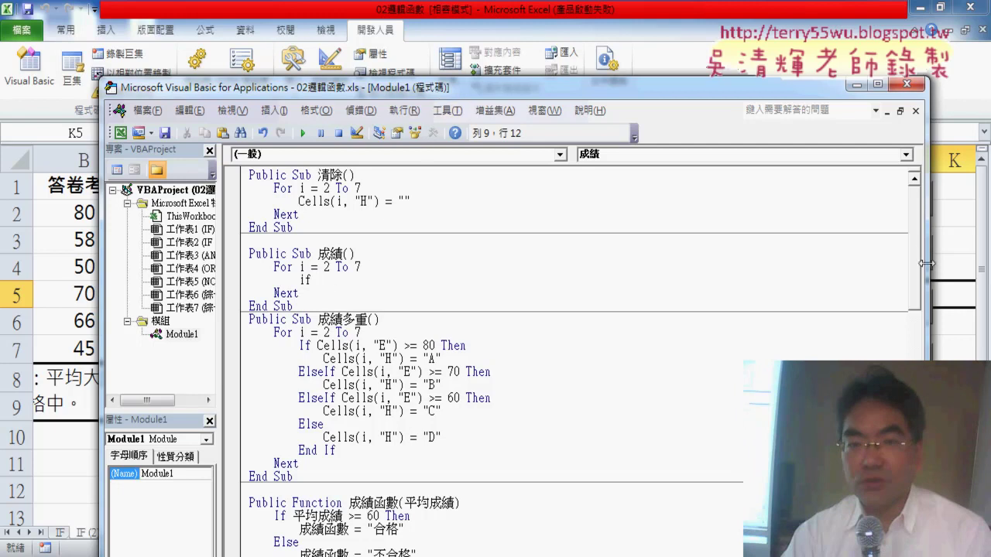
{"action": "left_click_drag", "start_coordinate": [927, 263], "coordinate": [857, 263]}
{"action": "left_click_drag", "start_coordinate": [511, 93], "coordinate": [463, 265]}
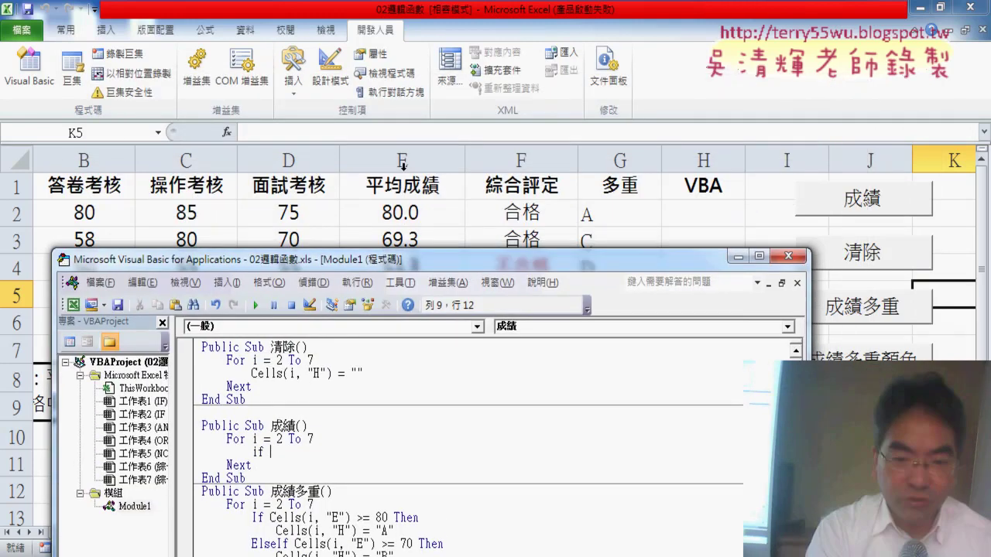
{"action": "left_click_drag", "start_coordinate": [445, 266], "coordinate": [531, 248]}
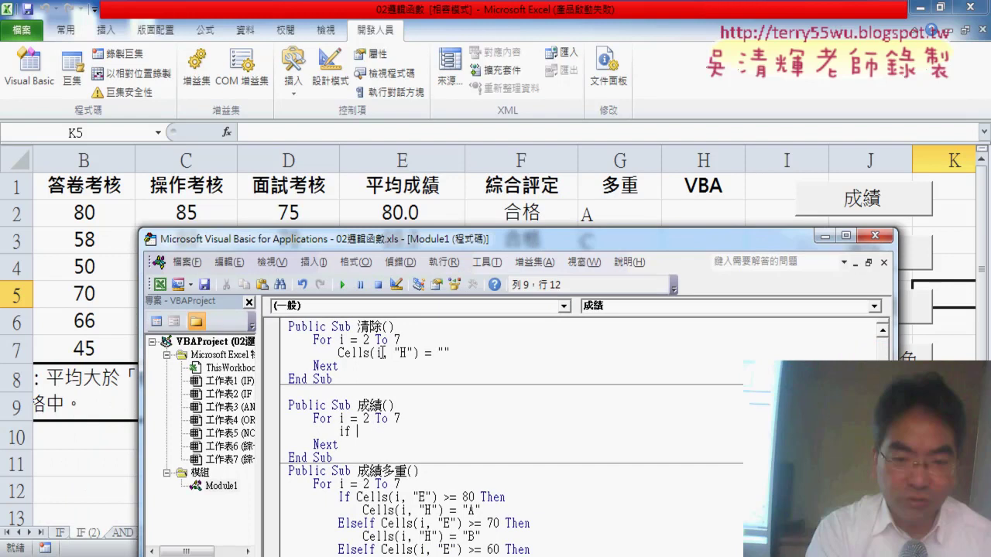
{"action": "type", "text": "ce"}
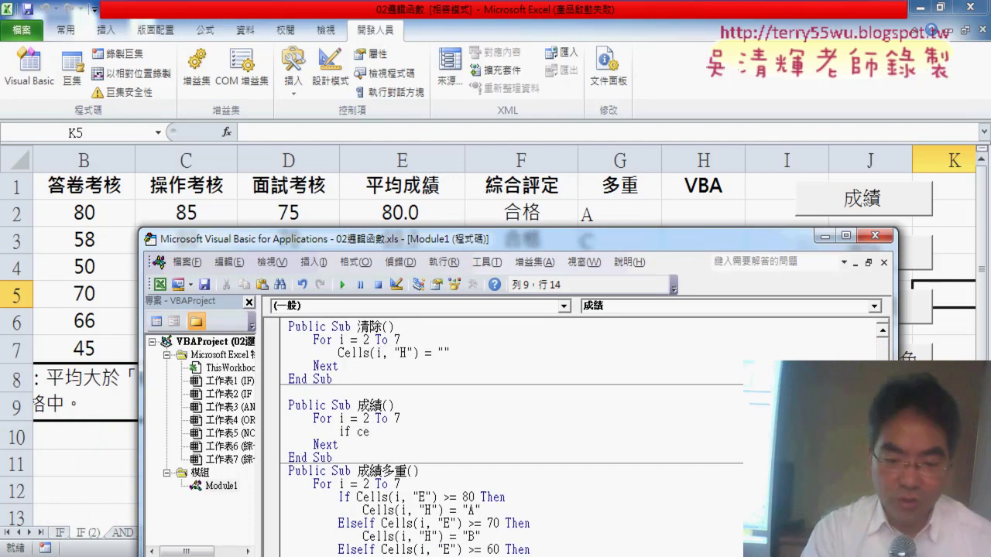
{"action": "type", "text": "lls(i"}
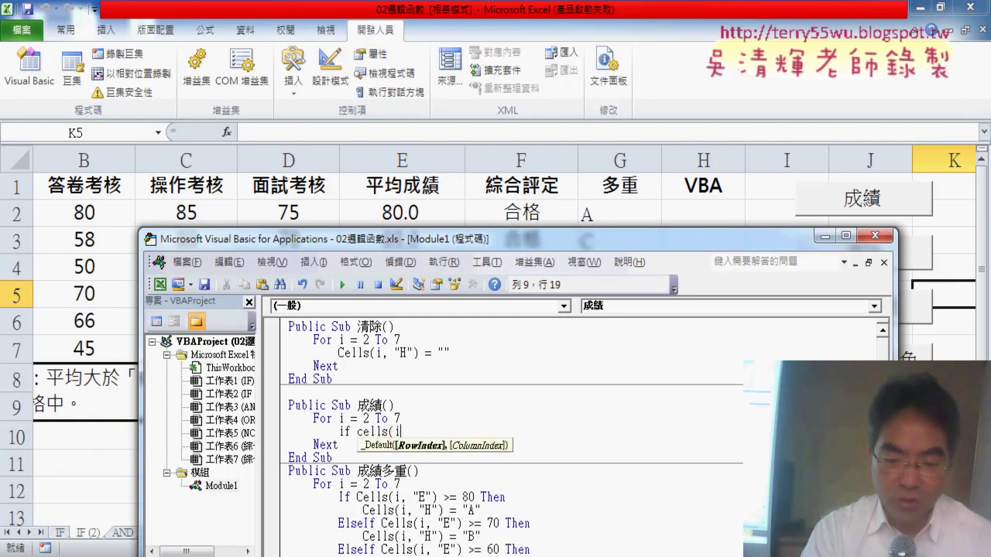
{"action": "type", "text": ",\"E"}
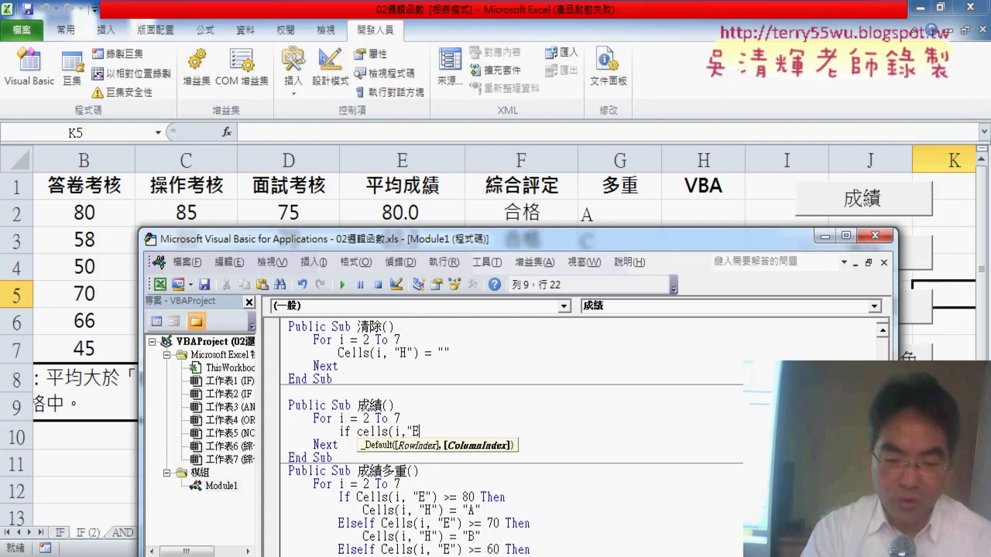
{"action": "type", "text": "\""}
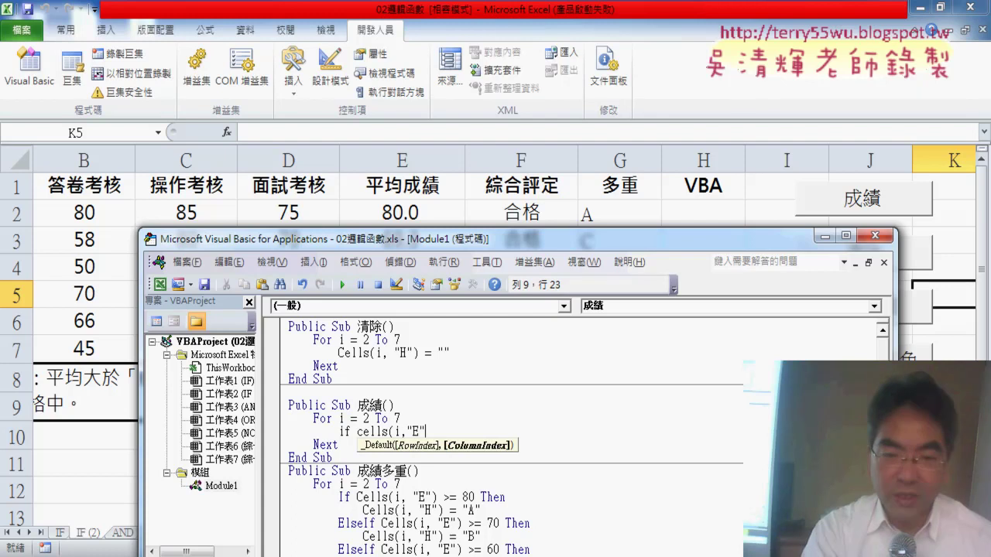
{"action": "type", "text": ")>="}
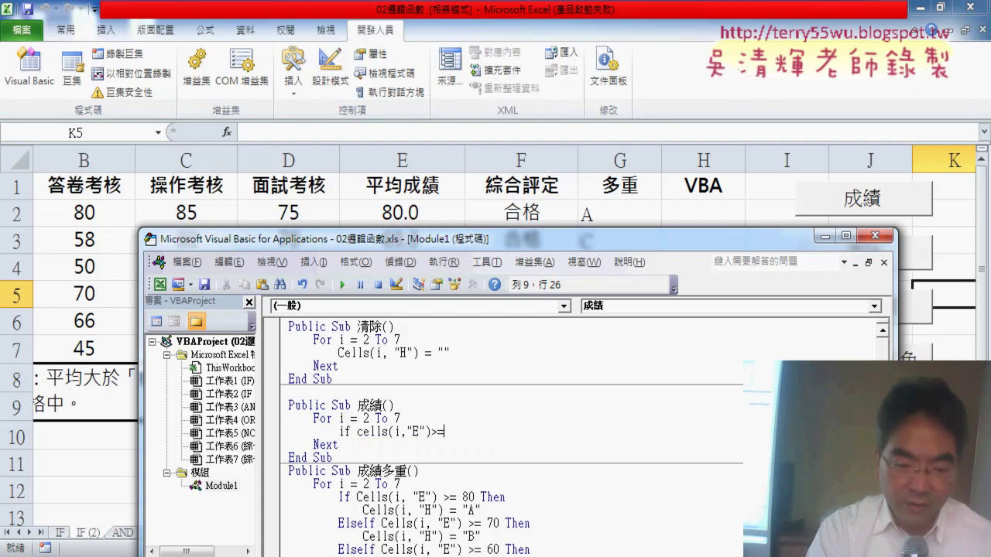
{"action": "type", "text": "60"}
{"action": "type", "text": " The"}
{"action": "type", "text": "n"}
{"action": "key", "text": "Return"}
{"action": "key", "text": "Return"}
{"action": "type", "text": "e"}
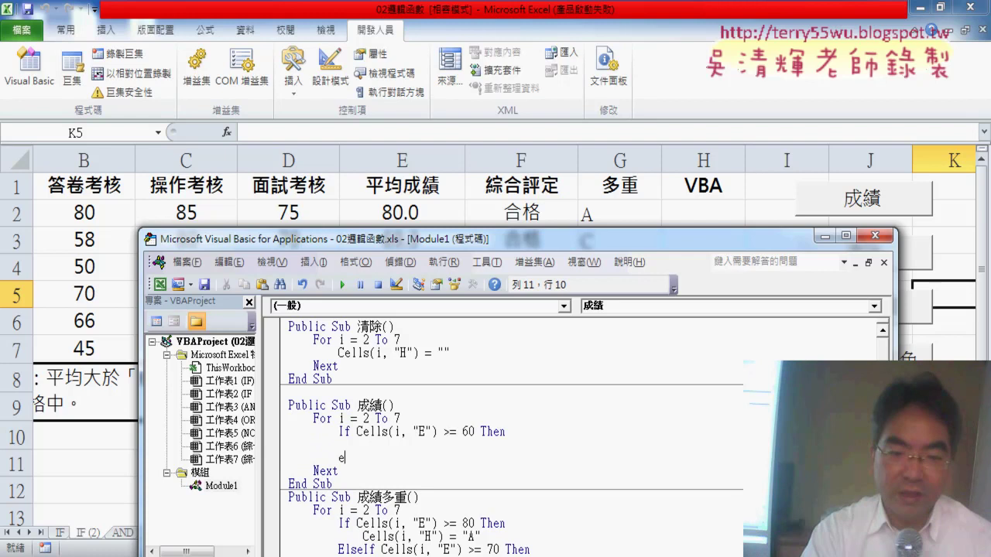
{"action": "type", "text": "lse"}
{"action": "key", "text": "Return"}
{"action": "key", "text": "Return"}
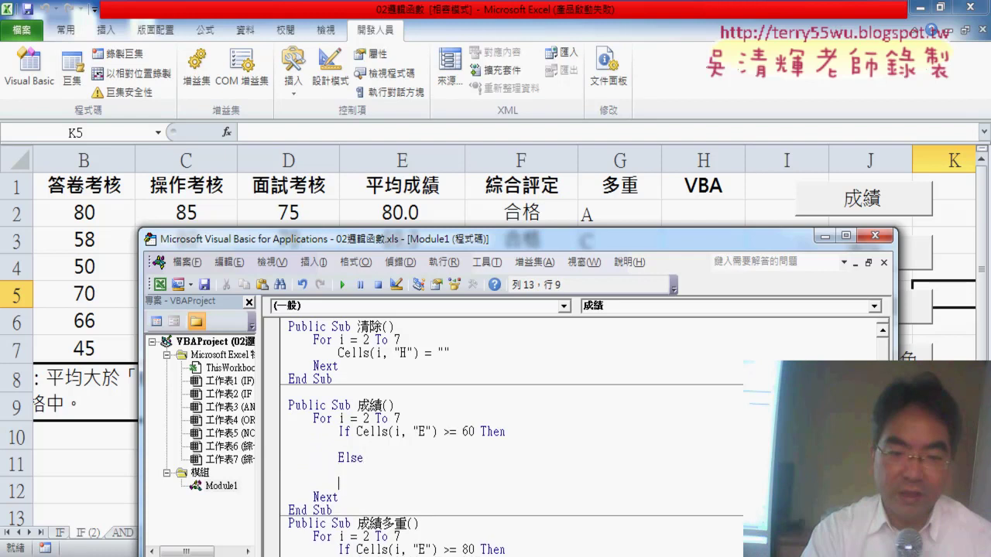
{"action": "type", "text": "end i"}
{"action": "type", "text": "f"}
{"action": "key", "text": "Up"}
{"action": "key", "text": "Up"}
{"action": "key", "text": "Up"}
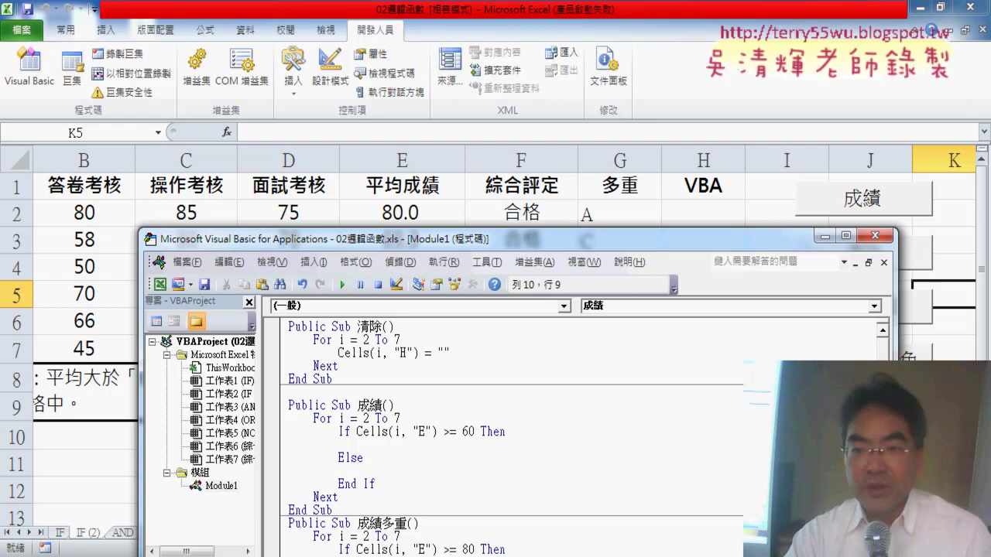
{"action": "key", "text": "Tab"}
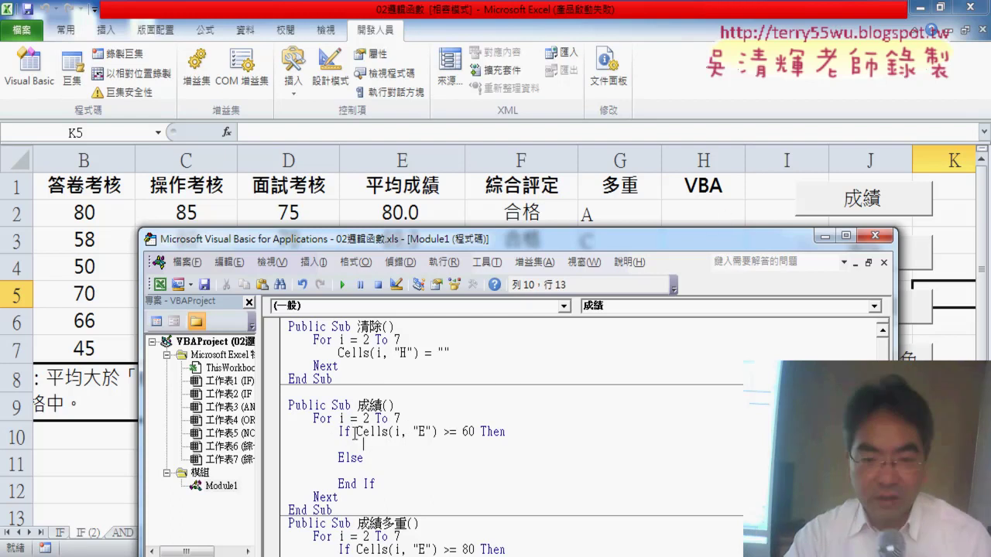
- Write Cells(i, "H") = "合格" inside the If branch
{"action": "mouse_move", "coordinate": [357, 431]}
{"action": "left_mouse_down"}
{"action": "mouse_move", "coordinate": [438, 430]}
{"action": "mouse_move", "coordinate": [413, 447]}
{"action": "left_mouse_up"}
{"action": "type", "text": "Cells(i, \"E\")"}
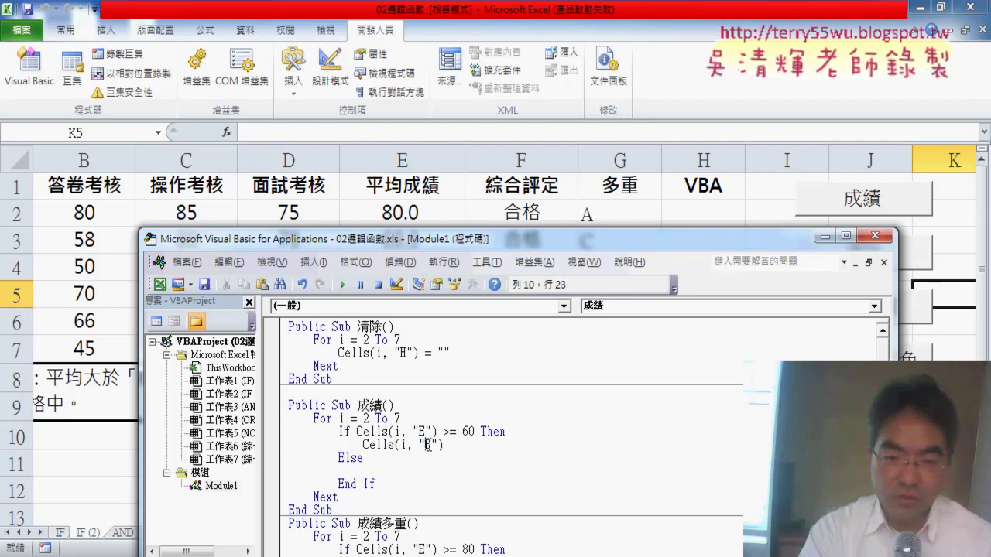
{"action": "double_click", "coordinate": [427, 444]}
{"action": "type", "text": "H"}
{"action": "key", "text": "End"}
{"action": "type", "text": "="}
{"action": "type", "text": "\"h"}
{"action": "key", "text": "BackSpace"}
{"action": "type", "text": "和"}
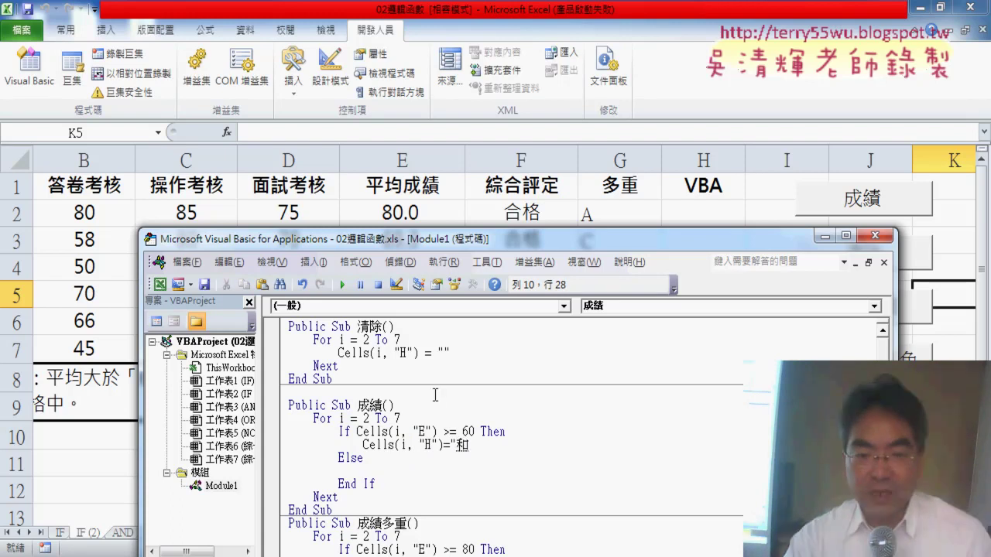
{"action": "type", "text": "格"}
{"action": "key", "text": "Return"}
{"action": "type", "text": "\""}
- Copy that line under Else and change its value to 不合格
{"action": "left_click", "coordinate": [355, 470]}
{"action": "key", "text": "Tab"}
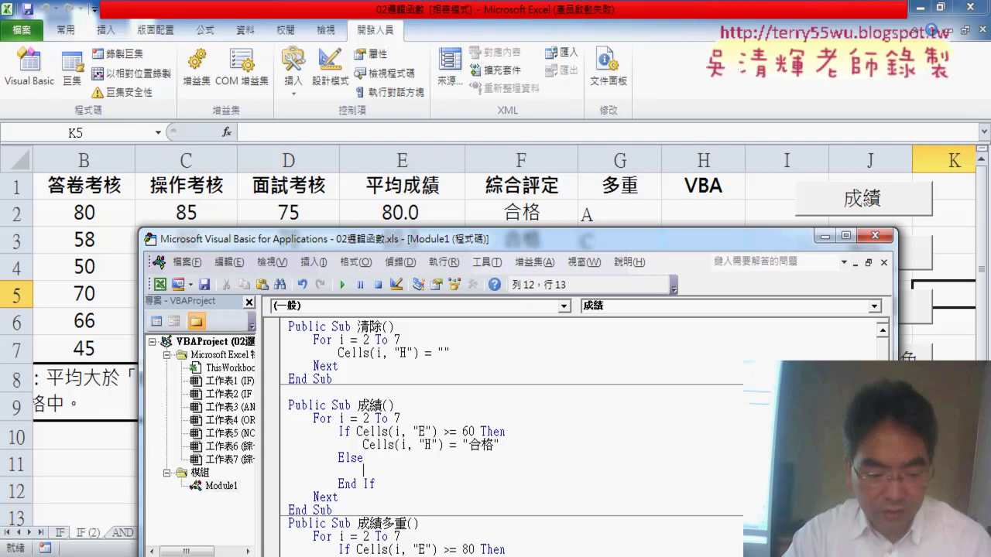
{"action": "left_click_drag", "start_coordinate": [362, 445], "coordinate": [503, 445]}
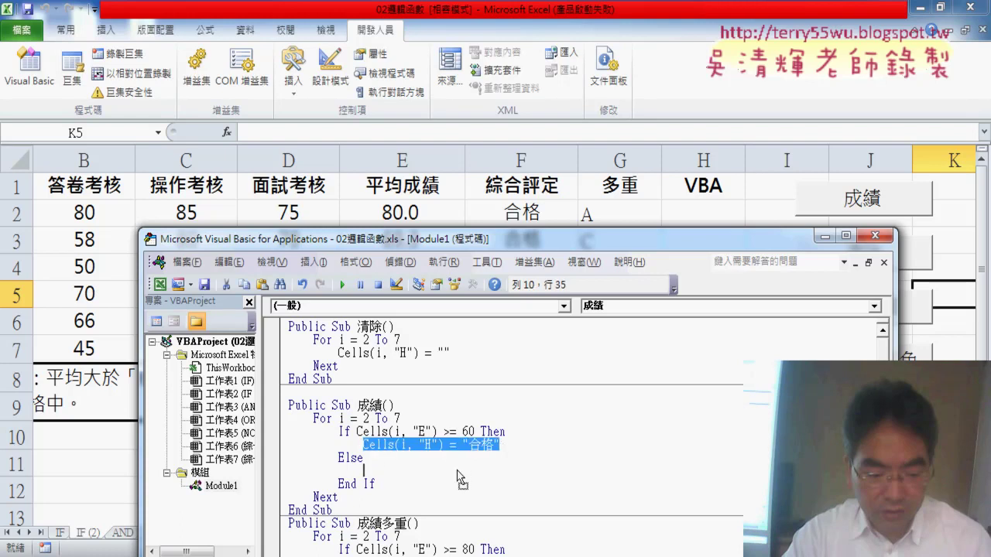
{"action": "left_click_drag", "start_coordinate": [457, 470], "coordinate": [457, 470]}
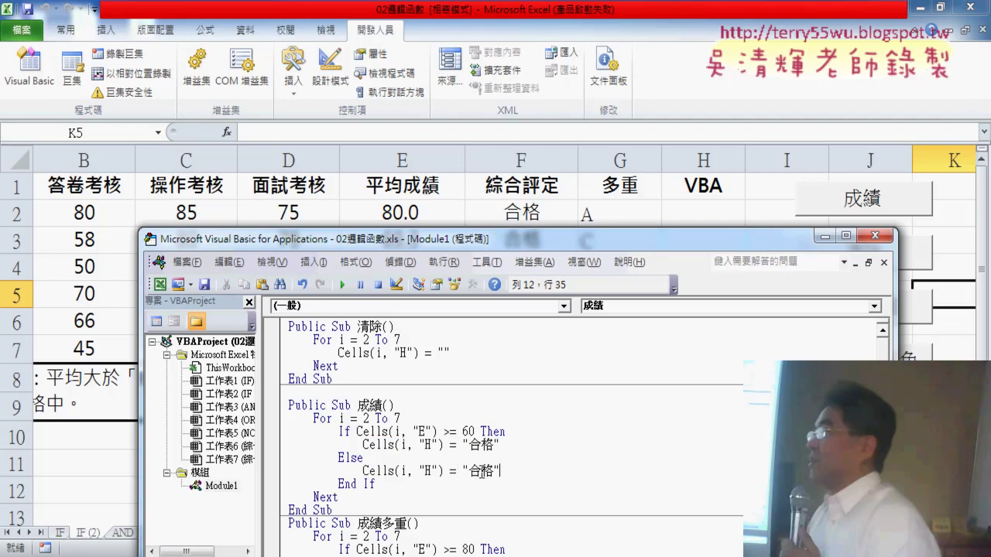
{"action": "key", "text": "Delete"}
{"action": "type", "text": "不"}
{"action": "type", "text": "合"}
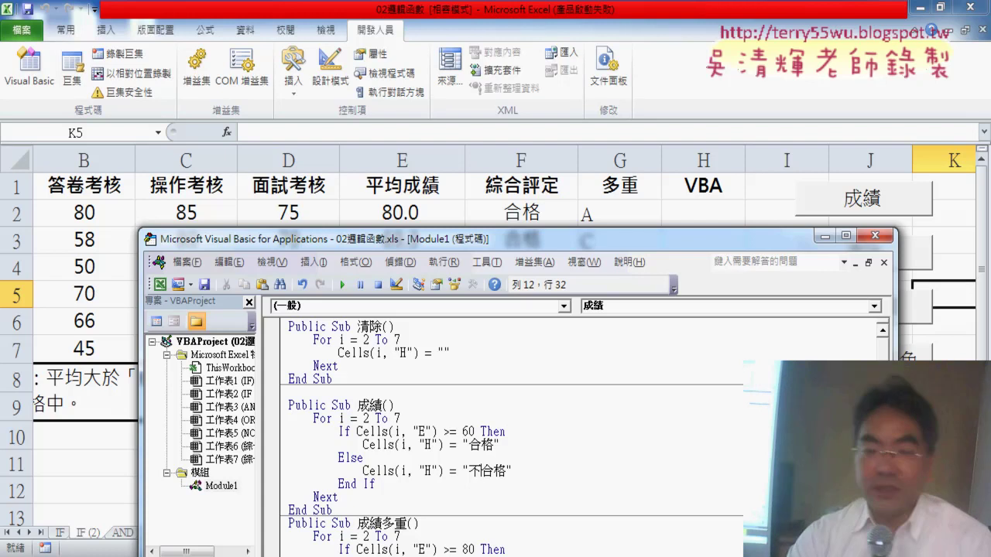
- Shrink the code window, ink-highlight the 成績 and 清除 buttons and the loop limit 7, then erase the ink
{"action": "left_click_drag", "start_coordinate": [895, 428], "coordinate": [656, 428]}
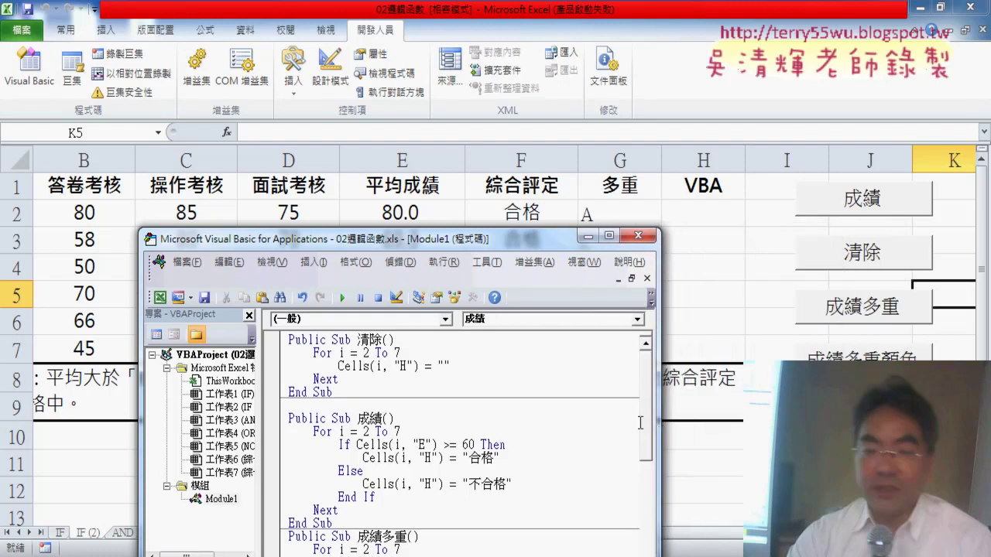
{"action": "left_click", "coordinate": [512, 368]}
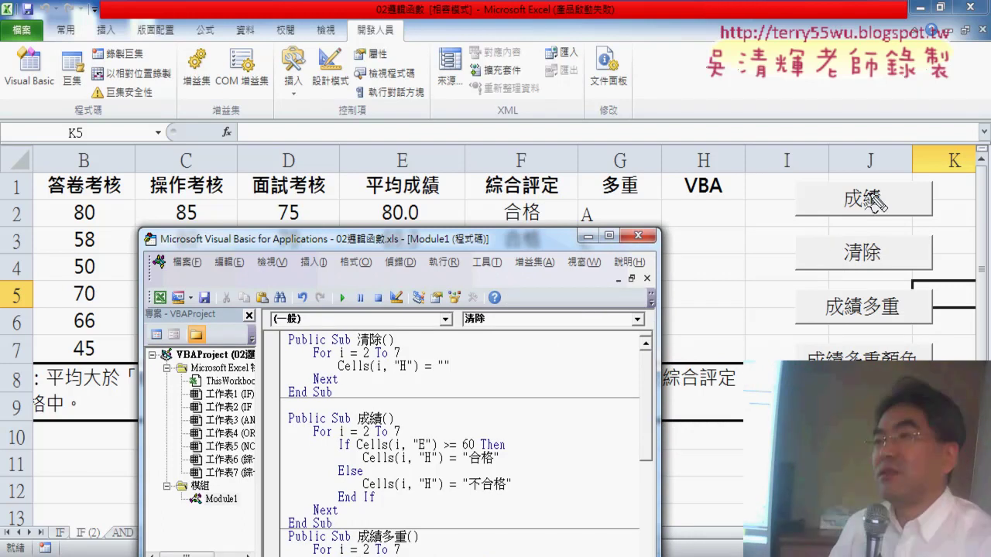
{"action": "left_click_drag", "start_coordinate": [854, 225], "coordinate": [814, 227]}
{"action": "left_click_drag", "start_coordinate": [870, 279], "coordinate": [874, 288]}
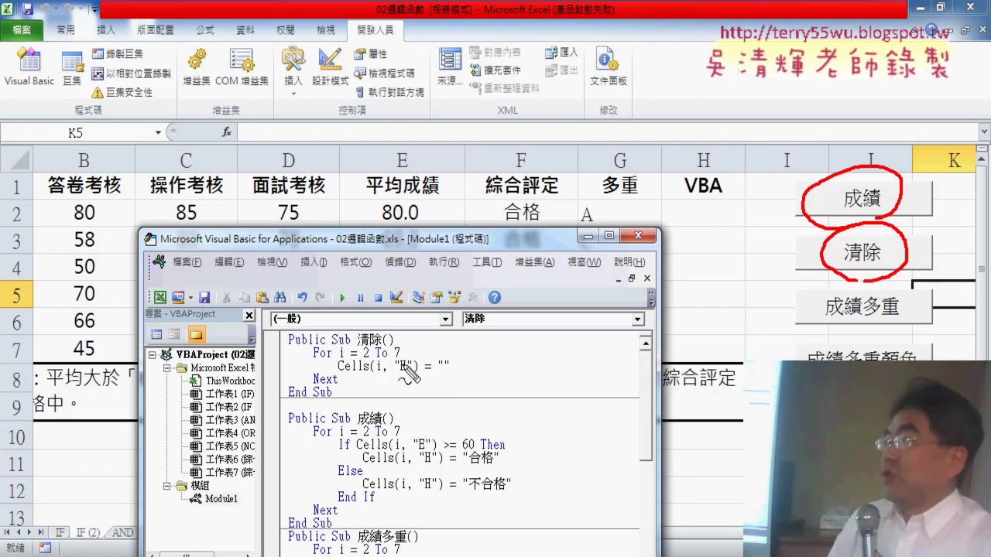
{"action": "left_click_drag", "start_coordinate": [395, 350], "coordinate": [398, 348]}
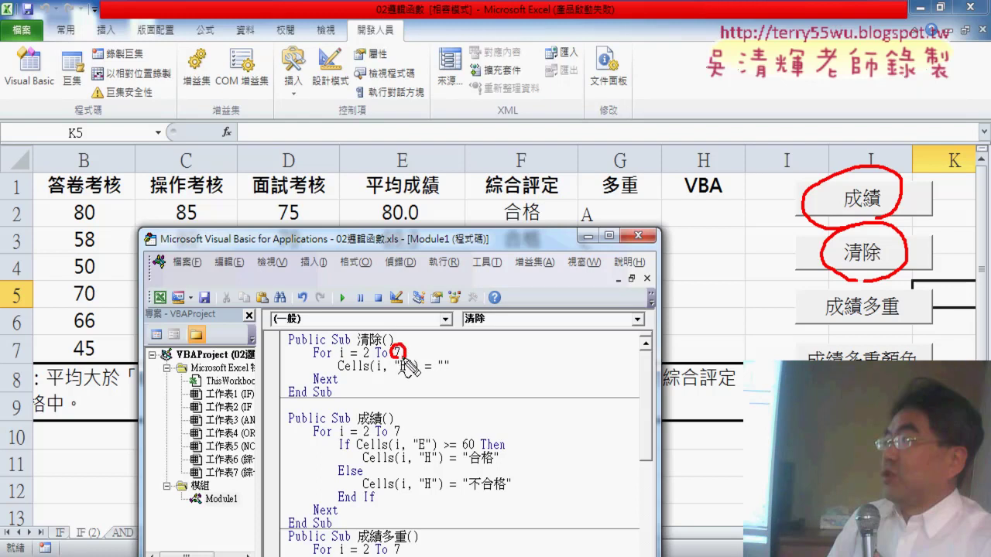
{"action": "left_click_drag", "start_coordinate": [403, 426], "coordinate": [397, 425]}
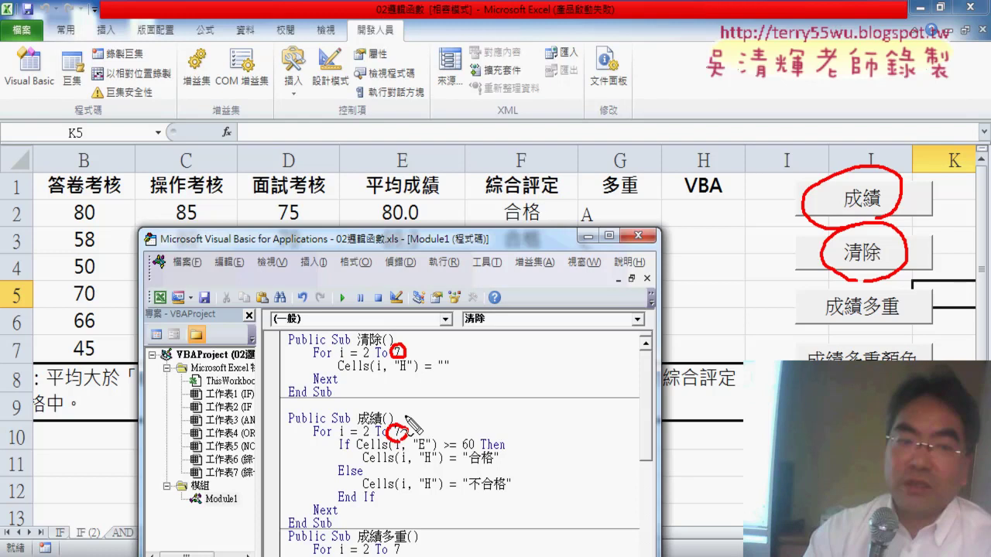
{"action": "key", "text": "Escape"}
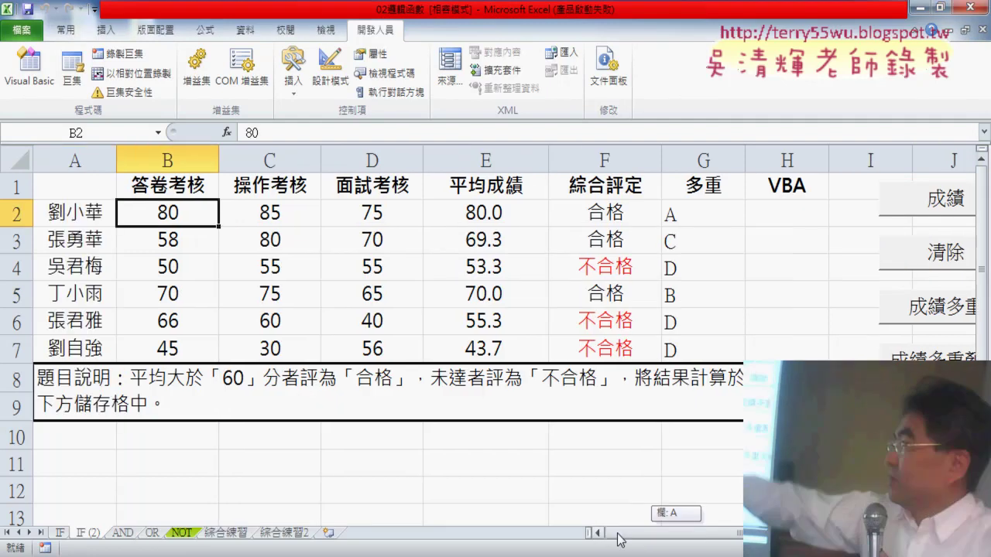
{"action": "left_click", "coordinate": [97, 212]}
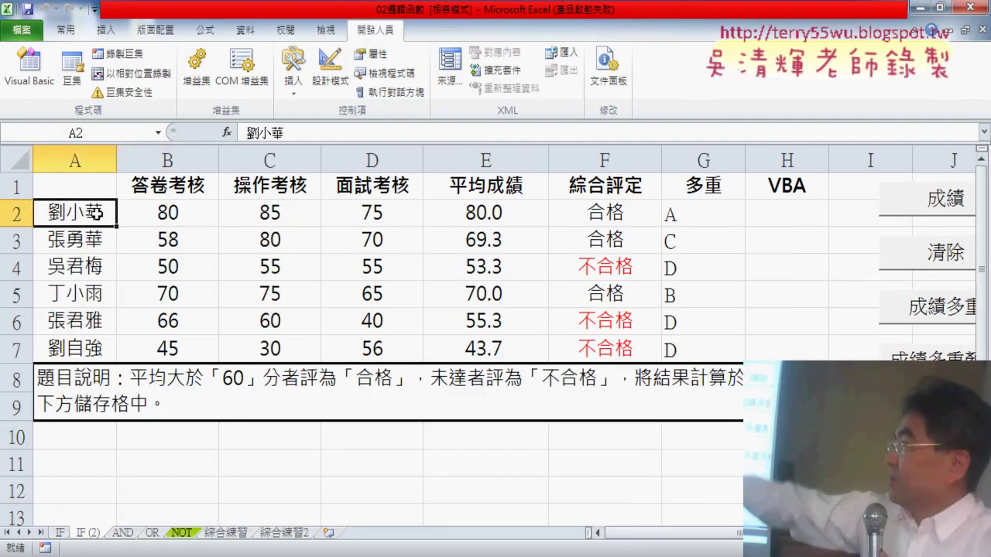
{"action": "key", "text": "Down"}
{"action": "key", "text": "Down"}
{"action": "key", "text": "Down"}
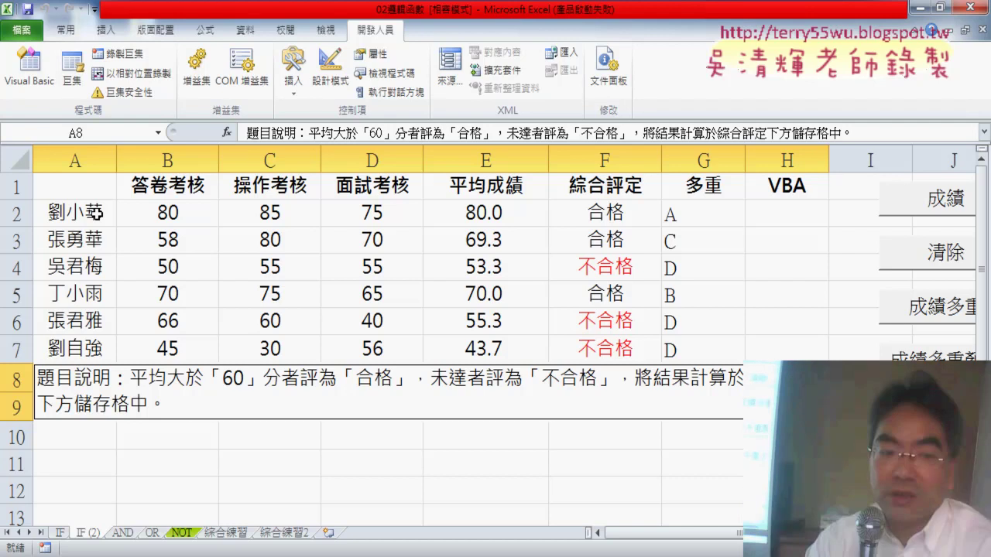
{"action": "left_click", "coordinate": [17, 378]}
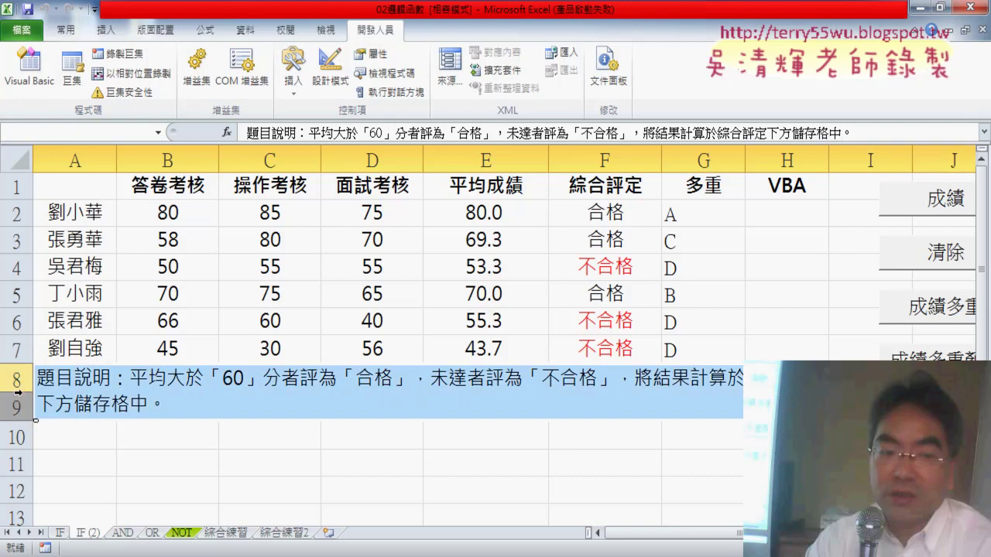
{"action": "right_click", "coordinate": [113, 398]}
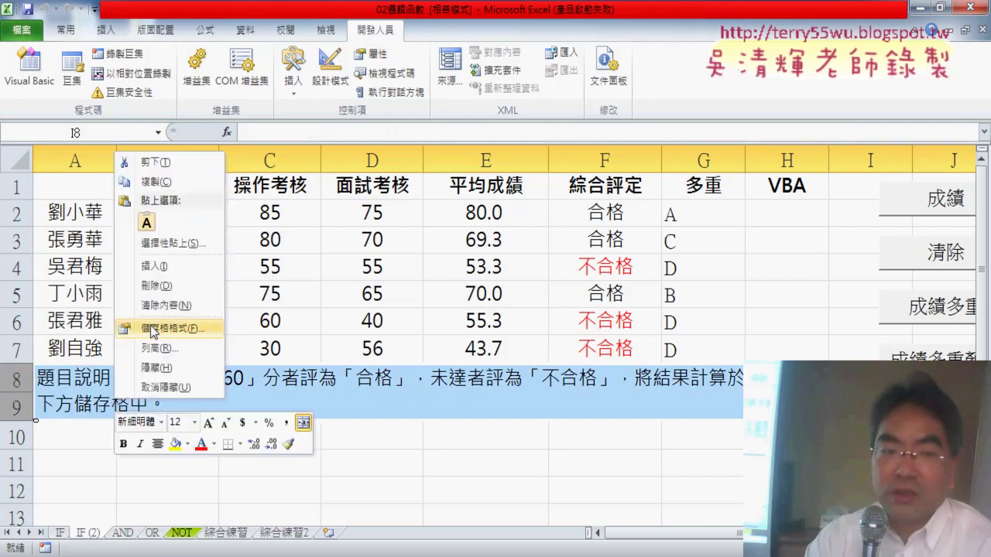
{"action": "left_click", "coordinate": [157, 283]}
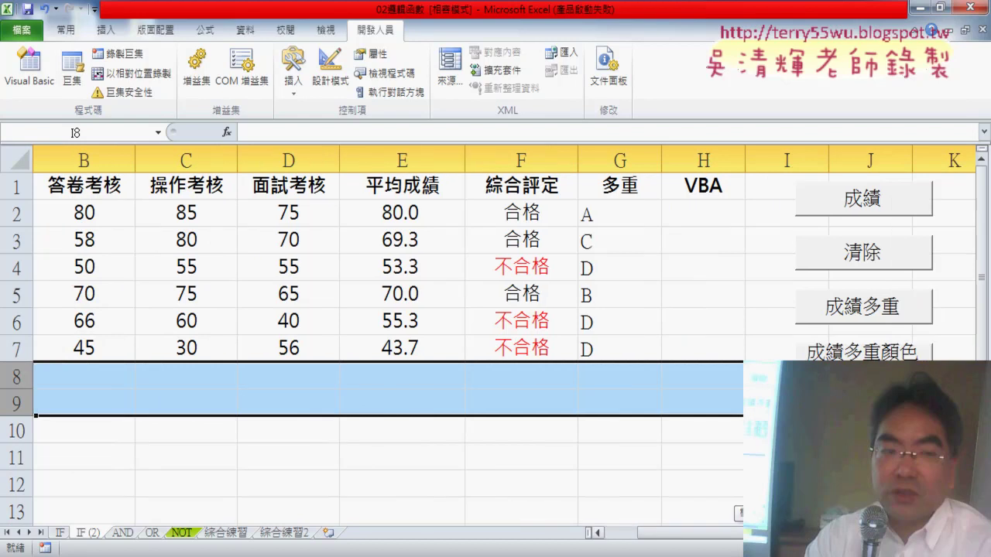
{"action": "left_click", "coordinate": [70, 211]}
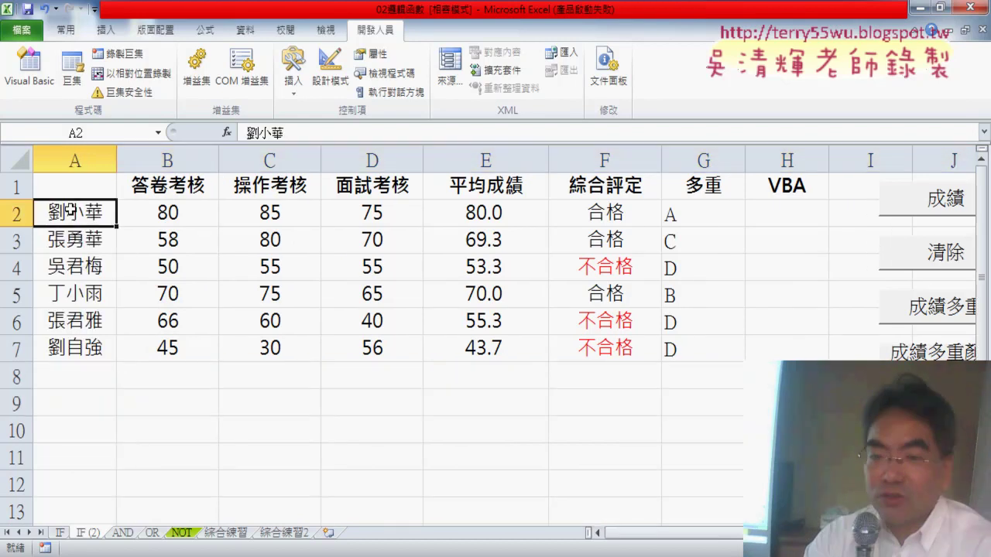
{"action": "key", "text": "ctrl+Down"}
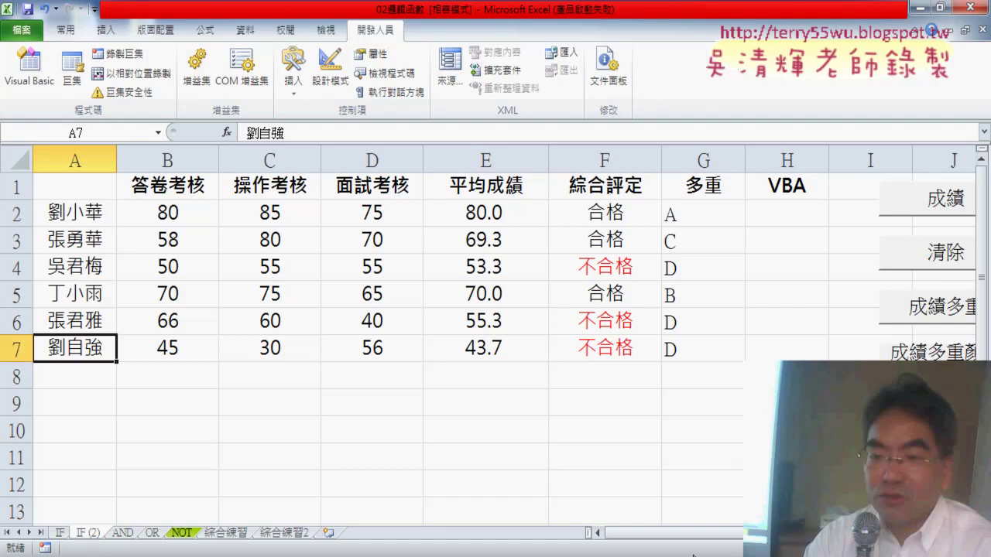
{"action": "left_click_drag", "start_coordinate": [607, 533], "coordinate": [681, 534]}
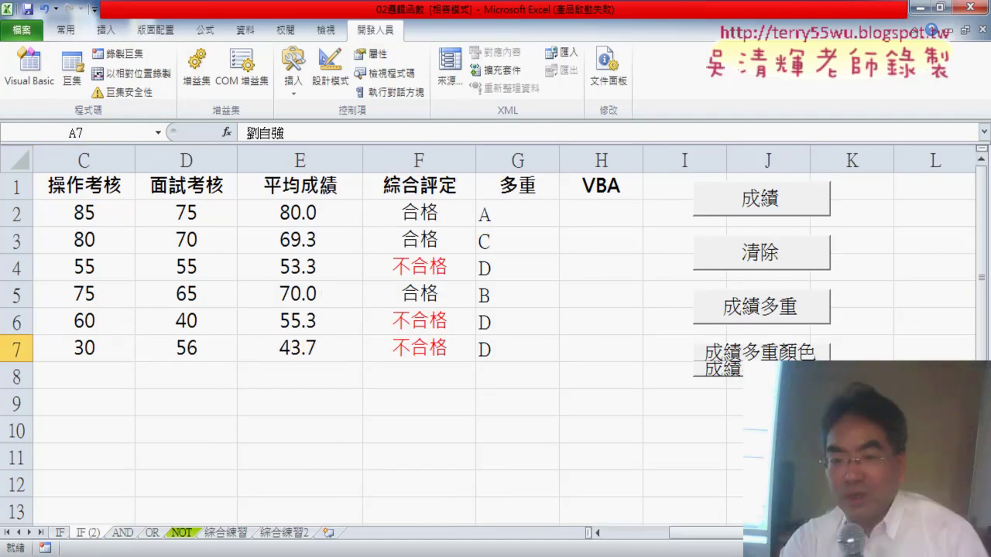
{"action": "left_click_drag", "start_coordinate": [685, 376], "coordinate": [35, 419]}
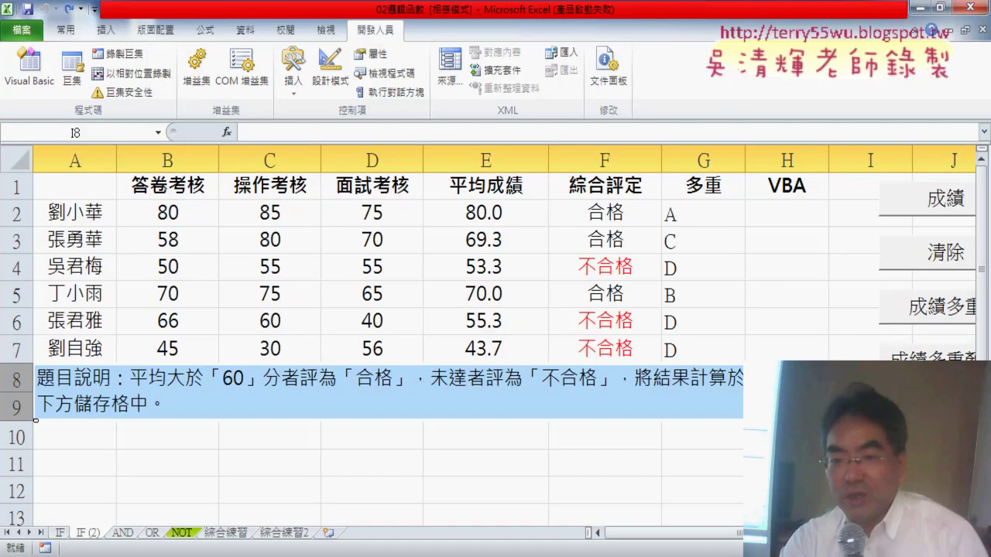
{"action": "left_click_drag", "start_coordinate": [642, 532], "coordinate": [708, 532]}
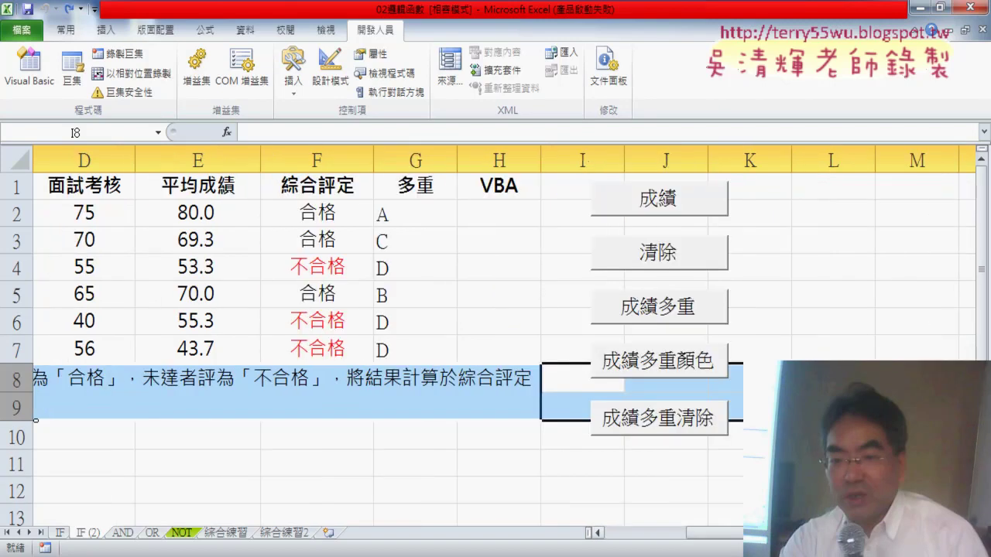
- Set the 成績多重清除 button's Format Control positioning to 'Don't move or size with cells'
{"action": "right_click", "coordinate": [679, 422]}
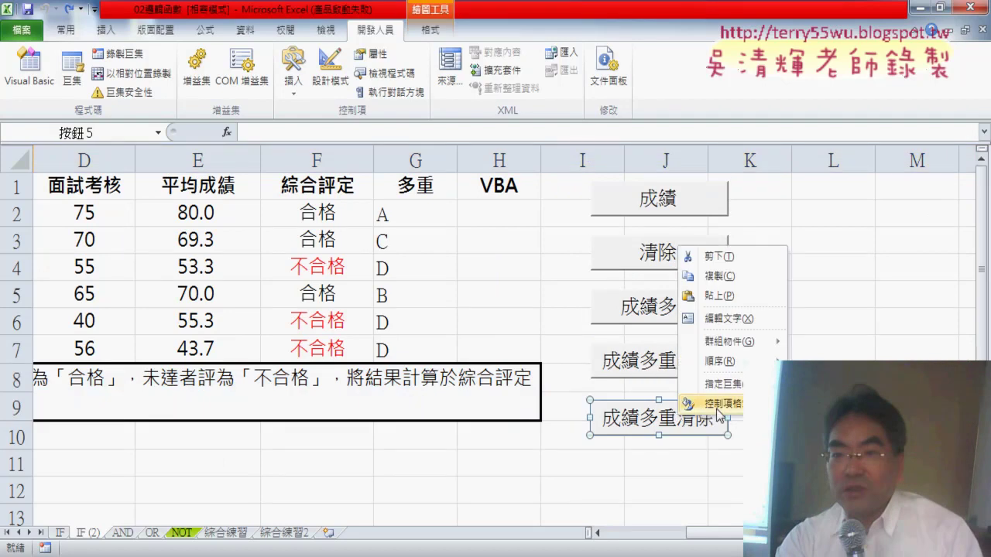
{"action": "left_click", "coordinate": [722, 406]}
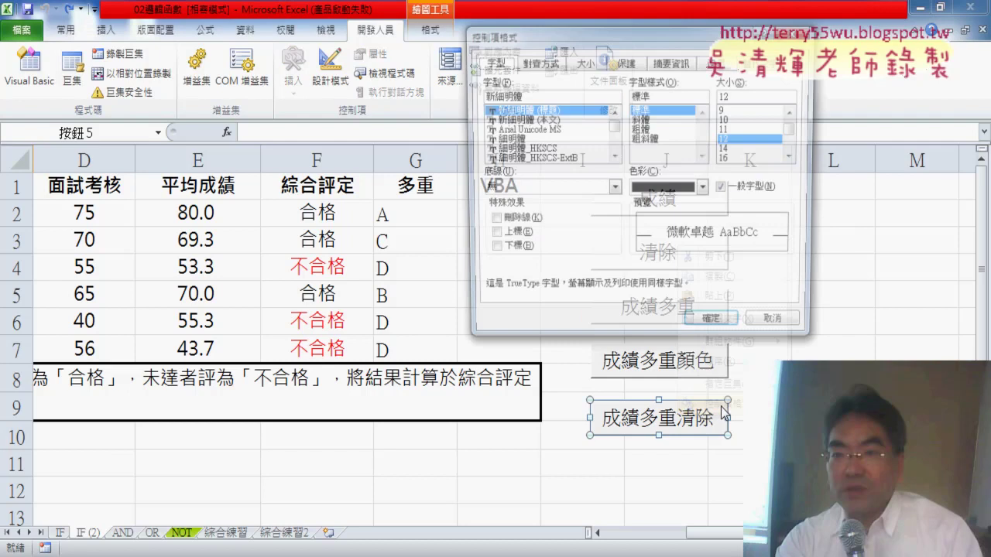
{"action": "left_click", "coordinate": [679, 66]}
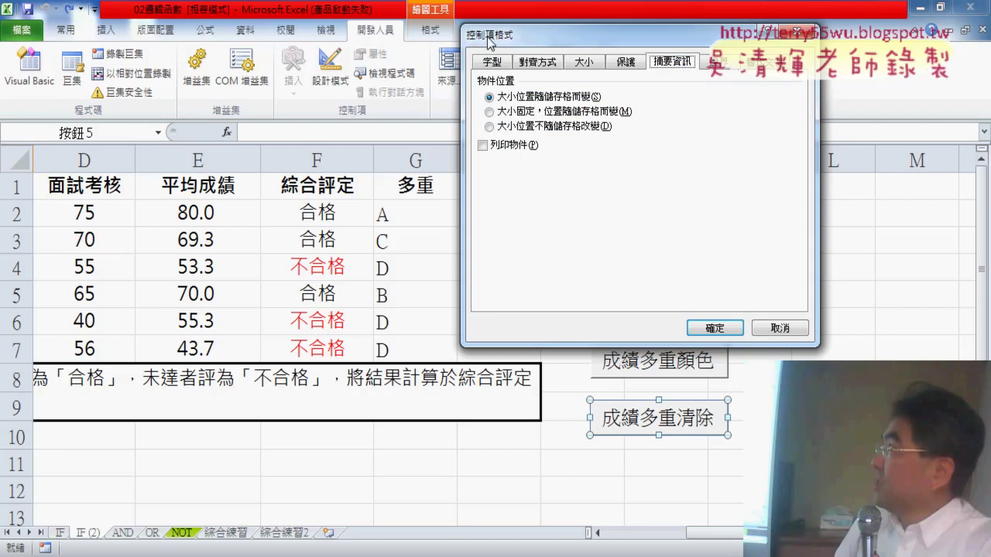
{"action": "left_click", "coordinate": [578, 128]}
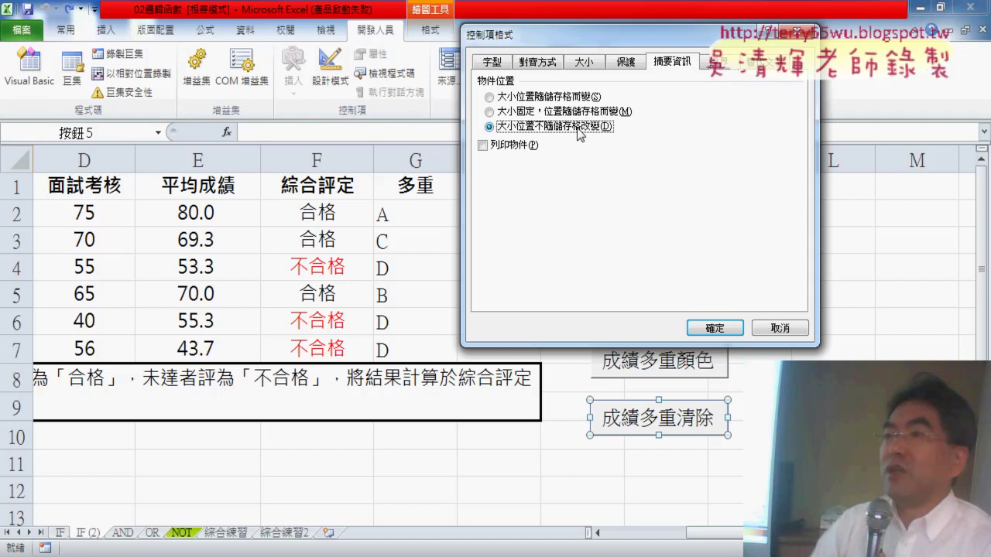
{"action": "mouse_move", "coordinate": [619, 140]}
{"action": "left_mouse_down"}
{"action": "mouse_move", "coordinate": [570, 144]}
{"action": "mouse_move", "coordinate": [623, 140]}
{"action": "left_mouse_up"}
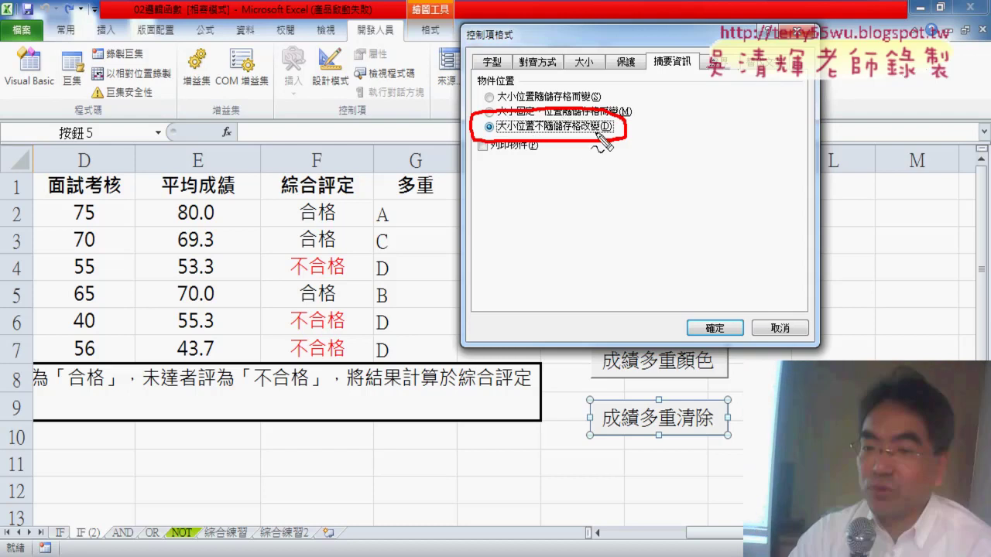
{"action": "key", "text": "Escape"}
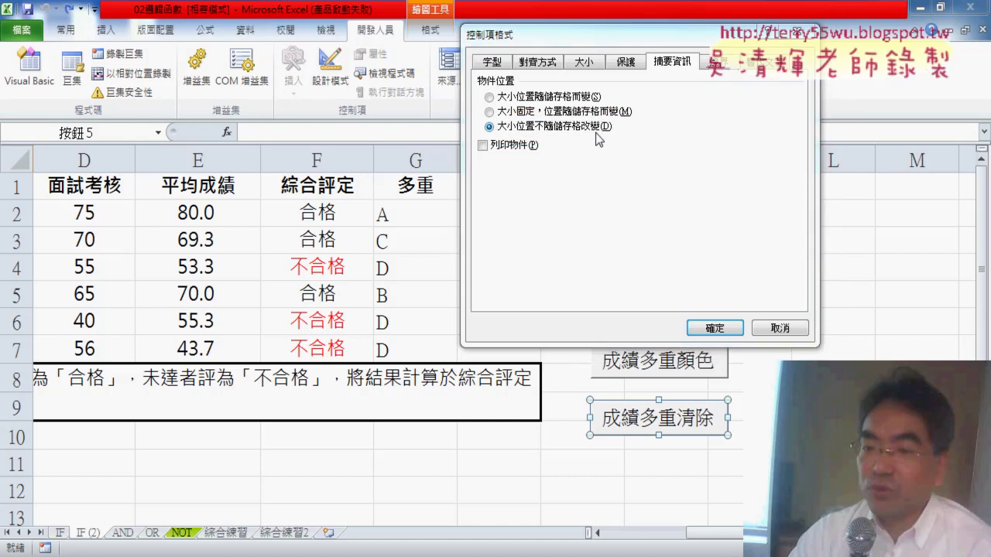
- Confirm the first button's fixed-position setting, then select all five macro buttons together
{"action": "left_click", "coordinate": [731, 327]}
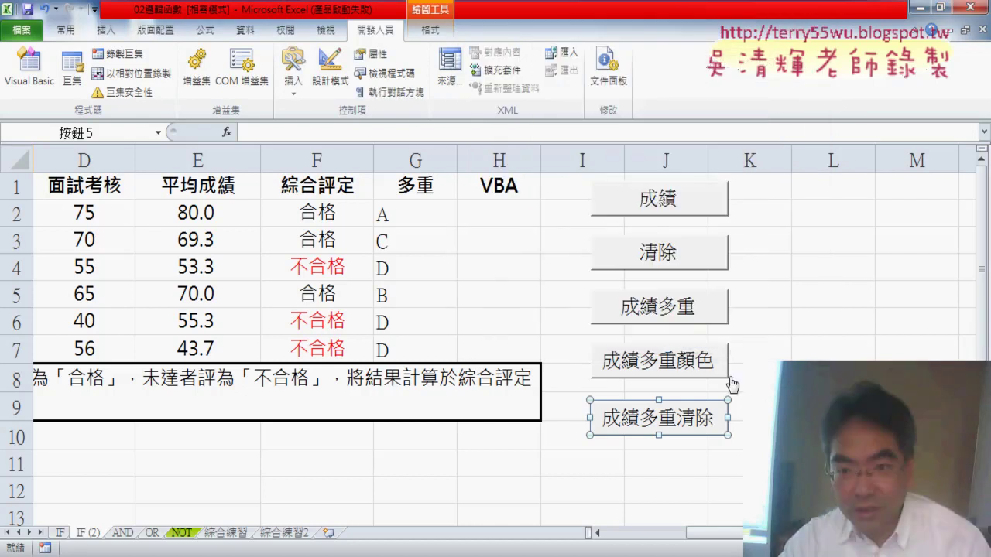
{"action": "left_click", "coordinate": [716, 379]}
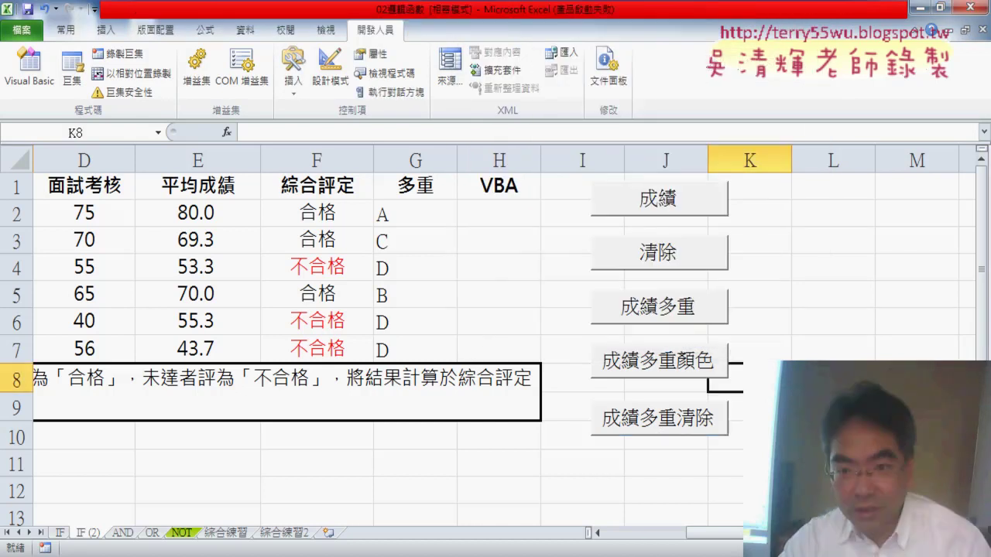
{"action": "right_click", "coordinate": [672, 215]}
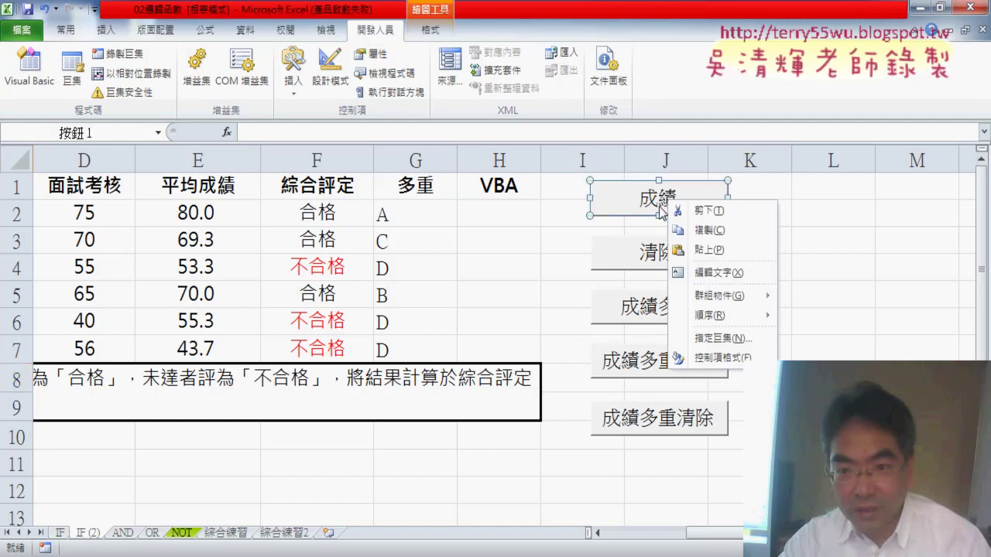
{"action": "left_click", "coordinate": [642, 257]}
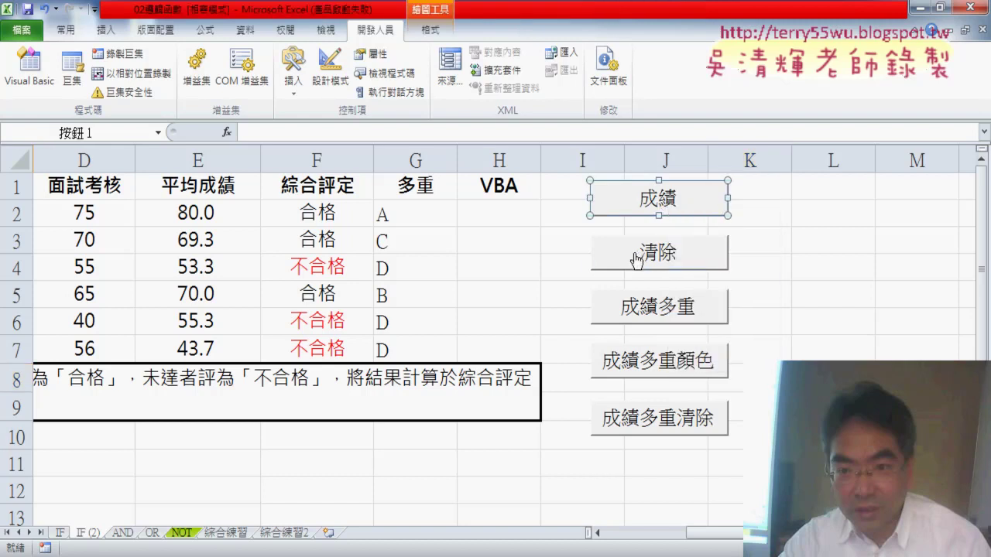
{"action": "left_click", "coordinate": [636, 256], "text": "ctrl"}
{"action": "left_click", "coordinate": [639, 317], "text": "ctrl"}
{"action": "left_click", "coordinate": [639, 364], "text": "ctrl"}
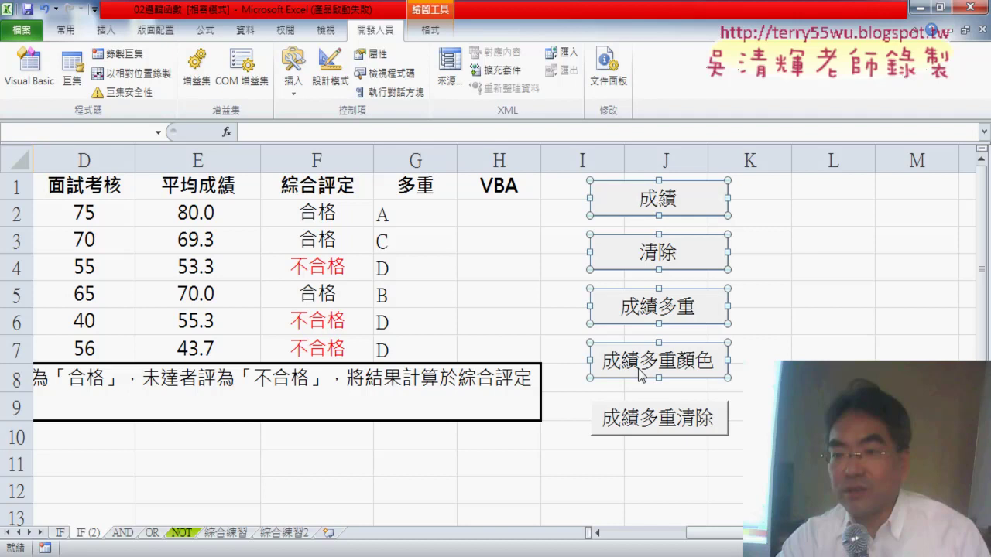
{"action": "left_click", "coordinate": [641, 418], "text": "ctrl"}
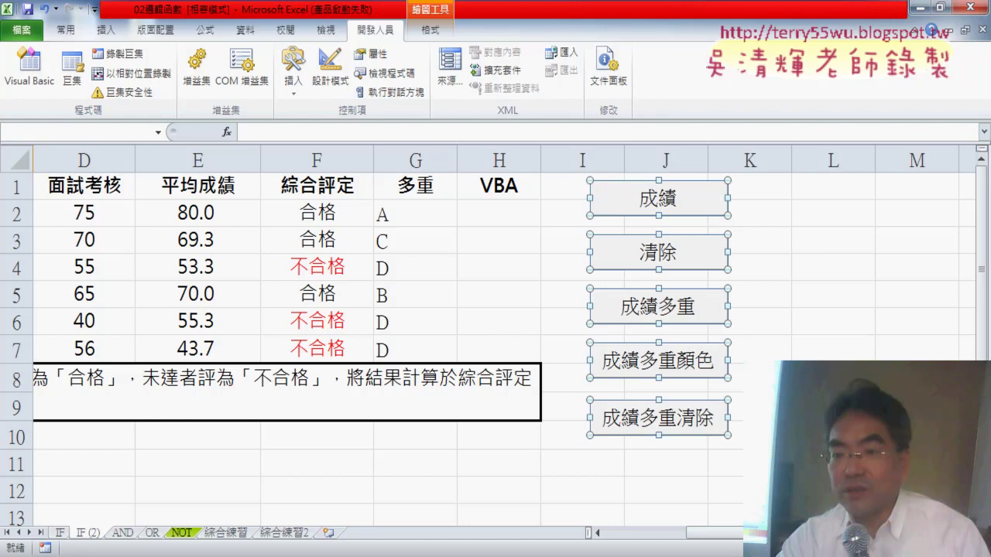
- Set the five buttons to 'Don't move or size with cells' and scroll back to column A
{"action": "right_click", "coordinate": [695, 317]}
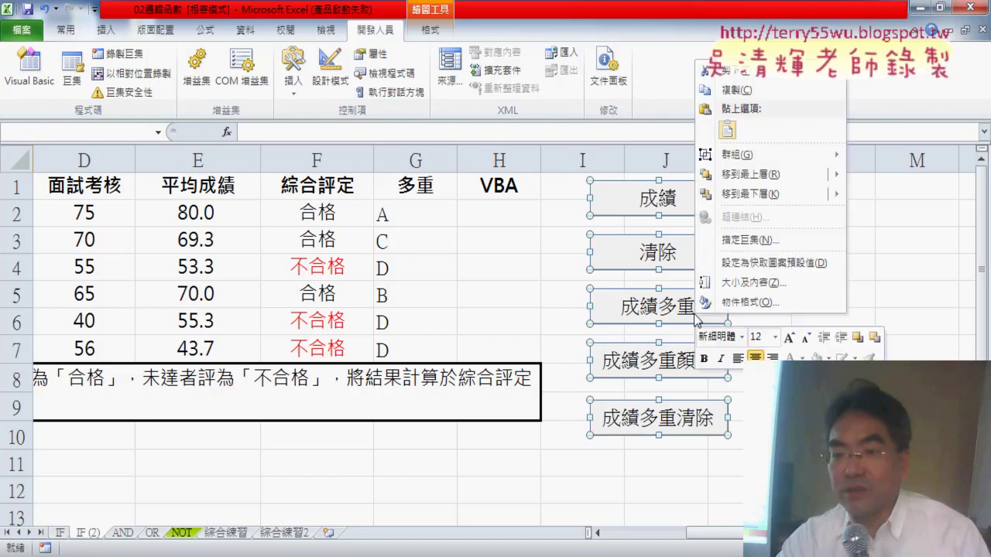
{"action": "left_click", "coordinate": [767, 303]}
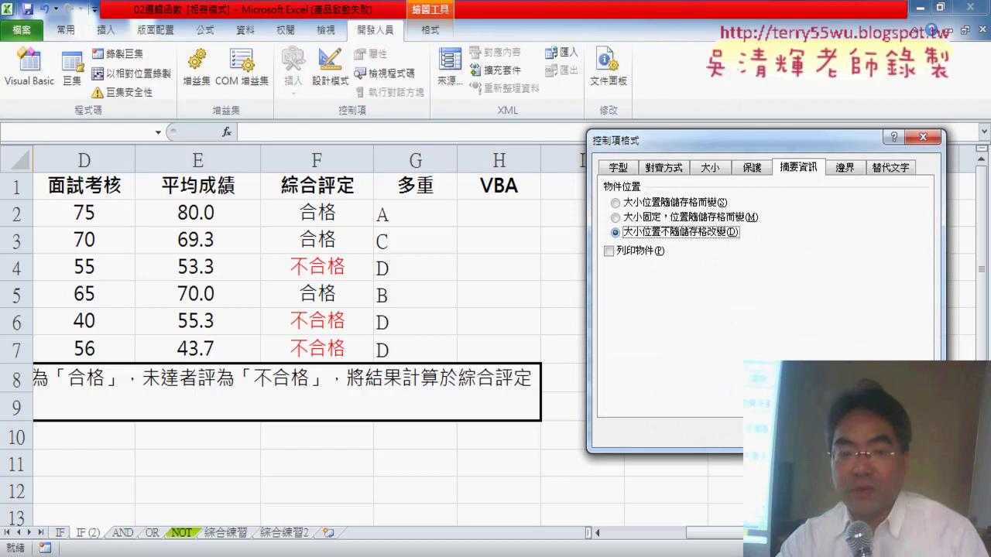
{"action": "key", "text": "Return"}
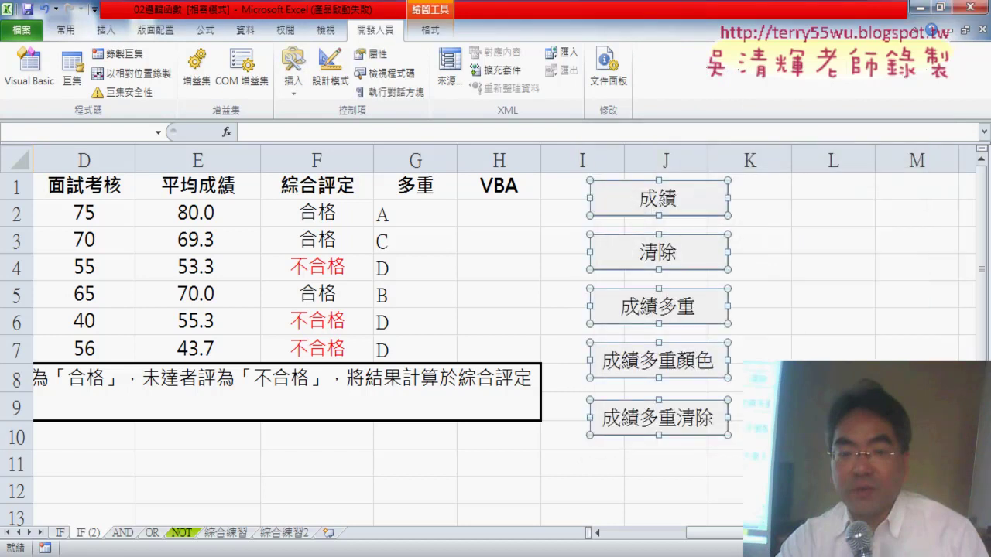
{"action": "left_click", "coordinate": [597, 533]}
{"action": "left_click", "coordinate": [534, 464]}
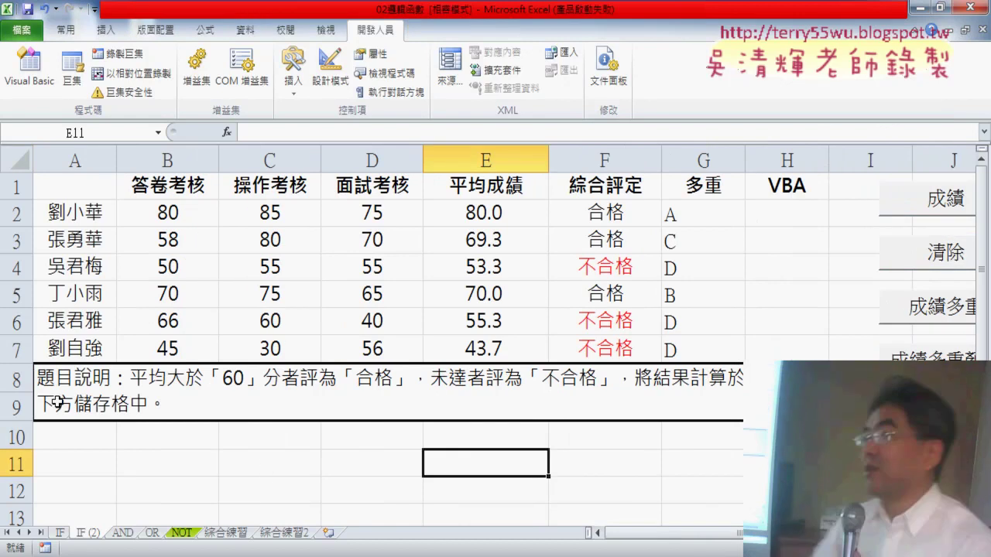
- Clear the instruction note from the merged cell in rows 8–9 and scroll back to column A
{"action": "left_click", "coordinate": [19, 379]}
{"action": "right_click", "coordinate": [267, 400]}
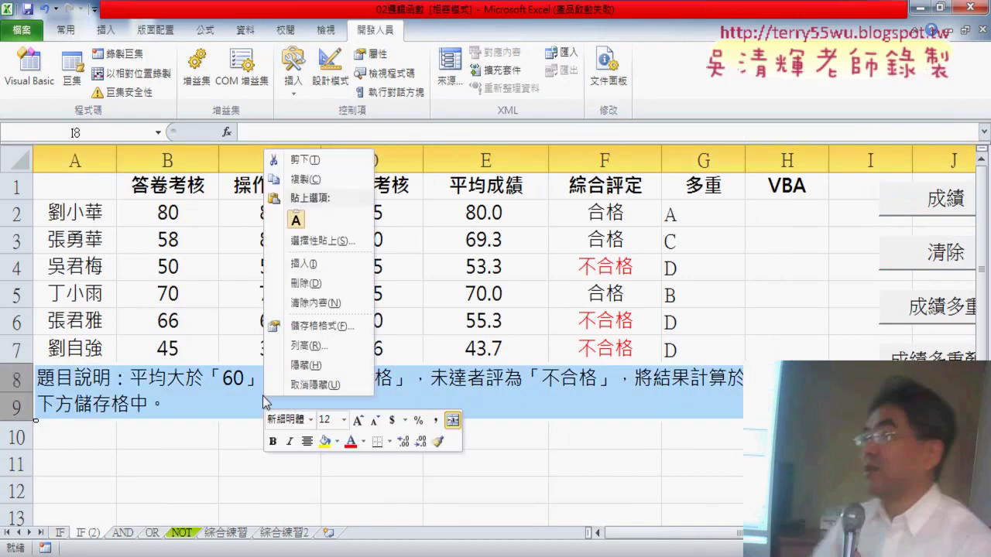
{"action": "left_click", "coordinate": [309, 295]}
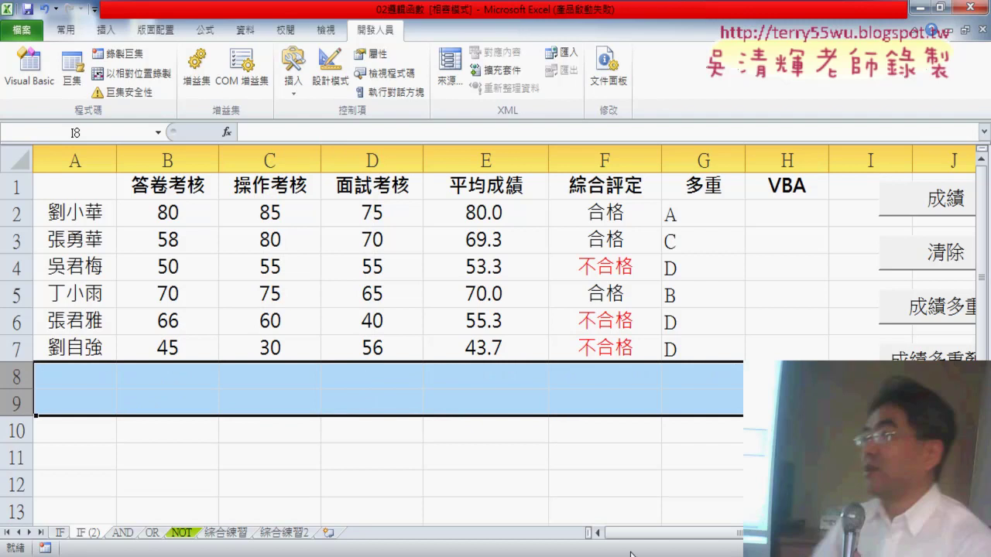
{"action": "left_click_drag", "start_coordinate": [669, 533], "coordinate": [735, 534]}
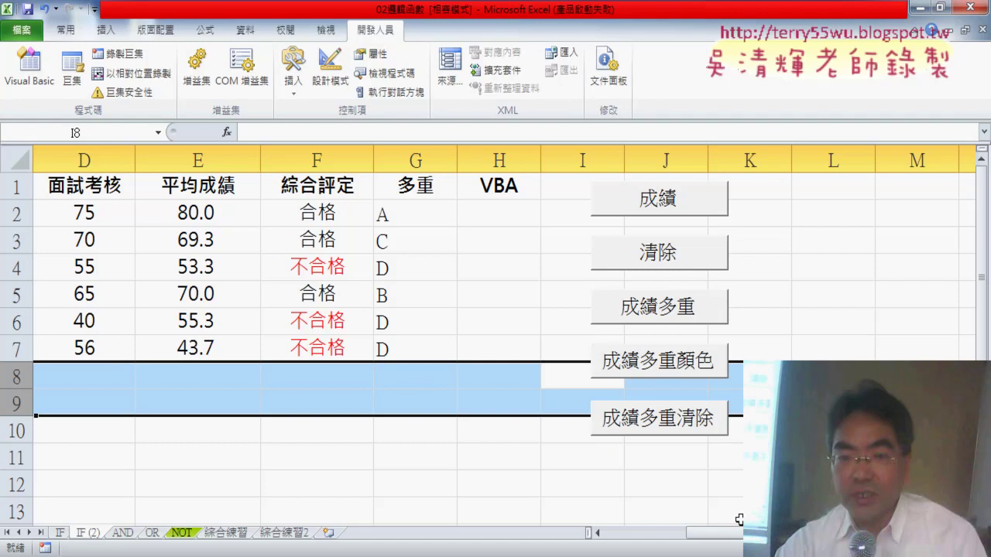
{"action": "left_click", "coordinate": [612, 532]}
- Open the code of the macro assigned to the 成績 button in the VBA editor
{"action": "right_click", "coordinate": [896, 198]}
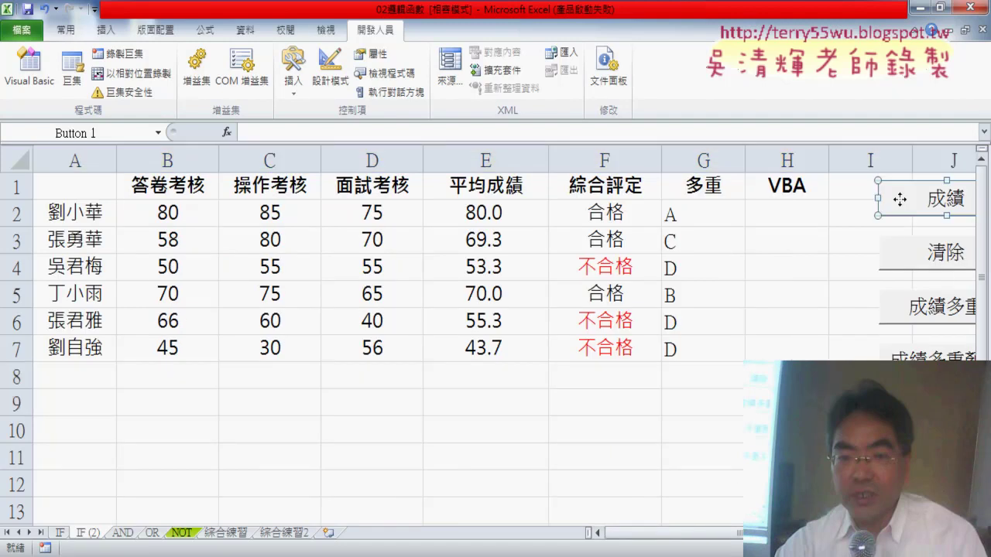
{"action": "left_click", "coordinate": [852, 338]}
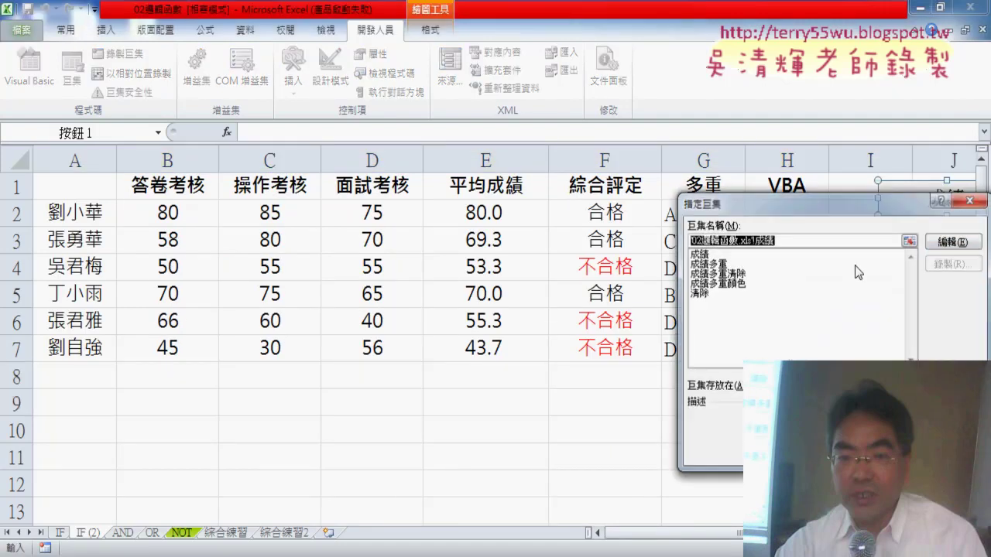
{"action": "left_click", "coordinate": [951, 242]}
{"action": "left_click_drag", "start_coordinate": [532, 232], "coordinate": [696, 9]}
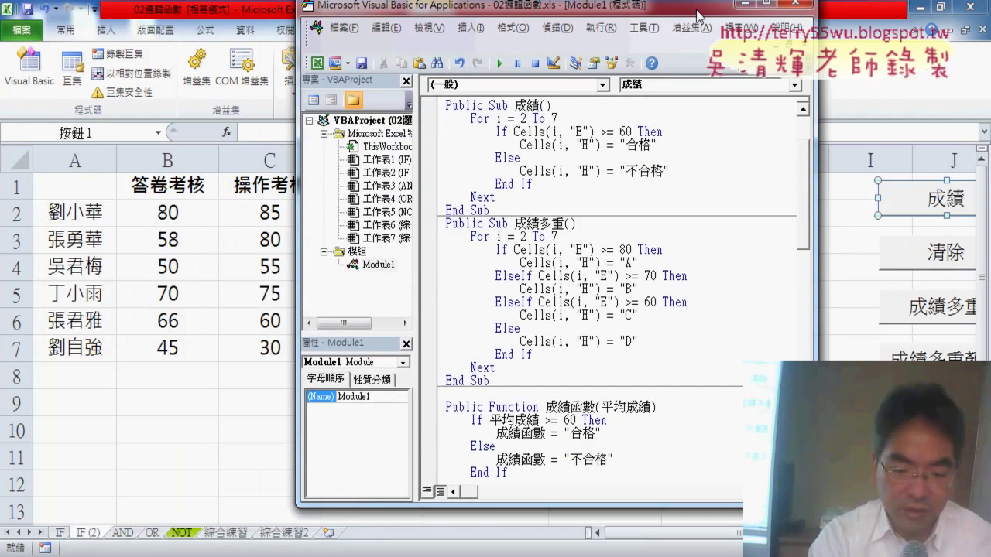
- Replace the loop limit 7 in Sub 成績 with Range("A2").End(xlDown).Row
{"action": "double_click", "coordinate": [554, 125]}
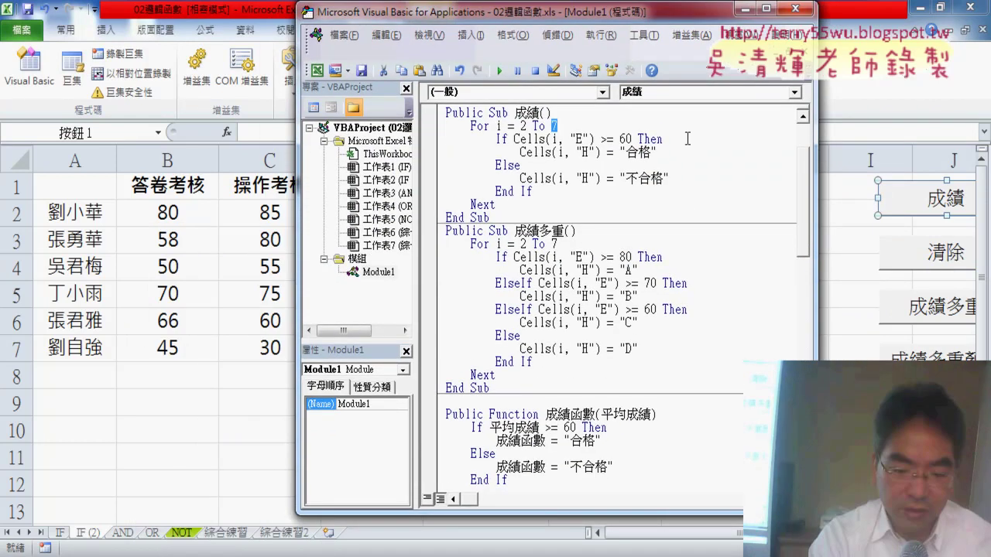
{"action": "type", "text": "range"}
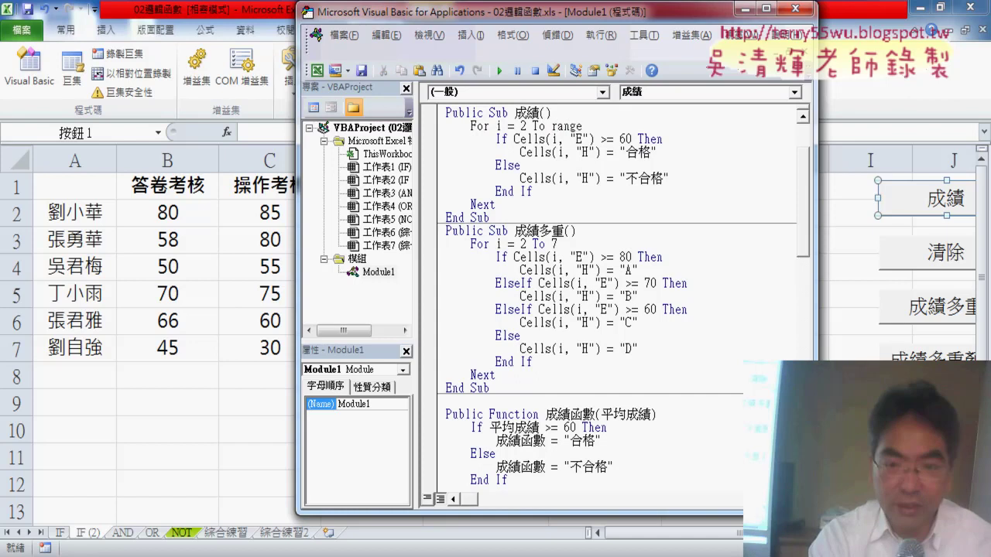
{"action": "type", "text": "(\"A"}
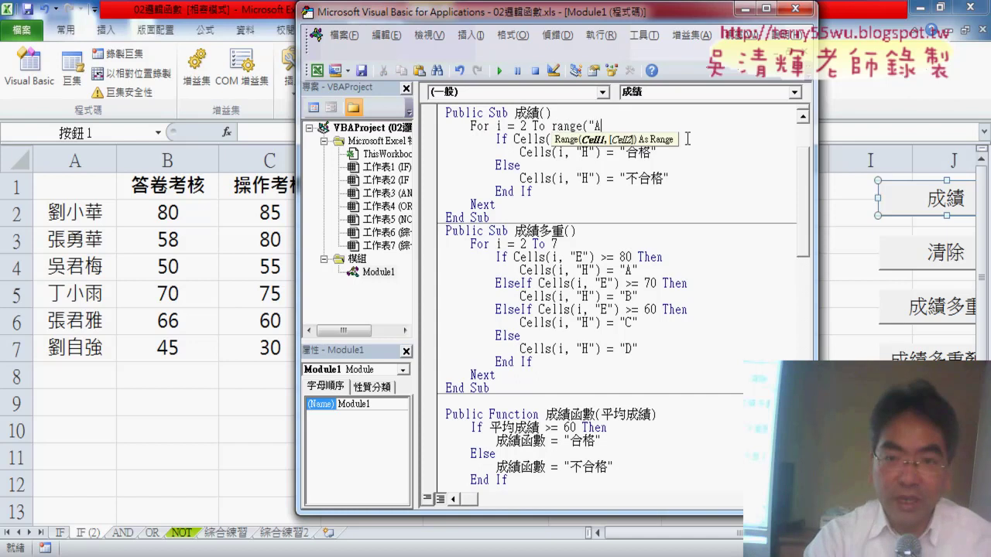
{"action": "type", "text": "2\")"}
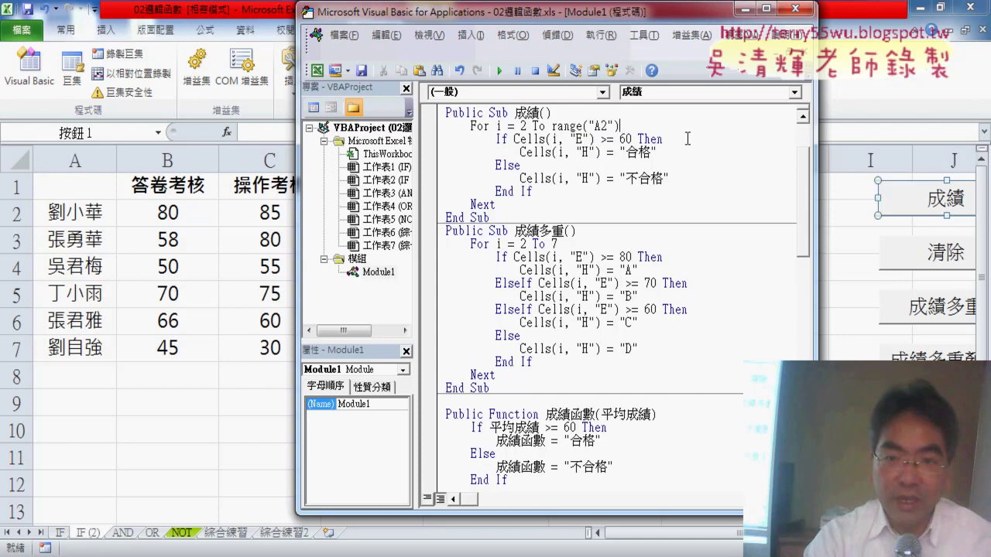
{"action": "type", "text": ".e"}
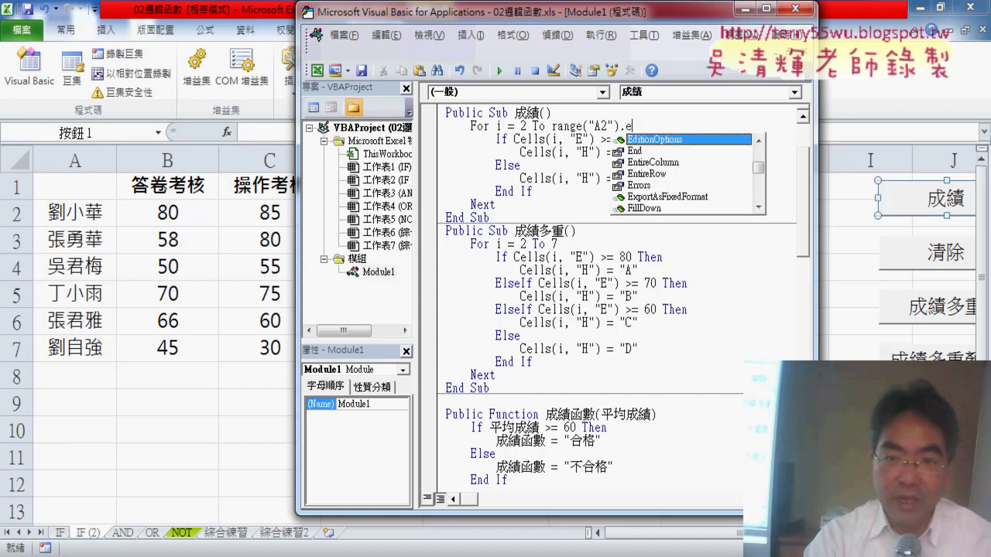
{"action": "key", "text": "Down"}
{"action": "key", "text": "Tab"}
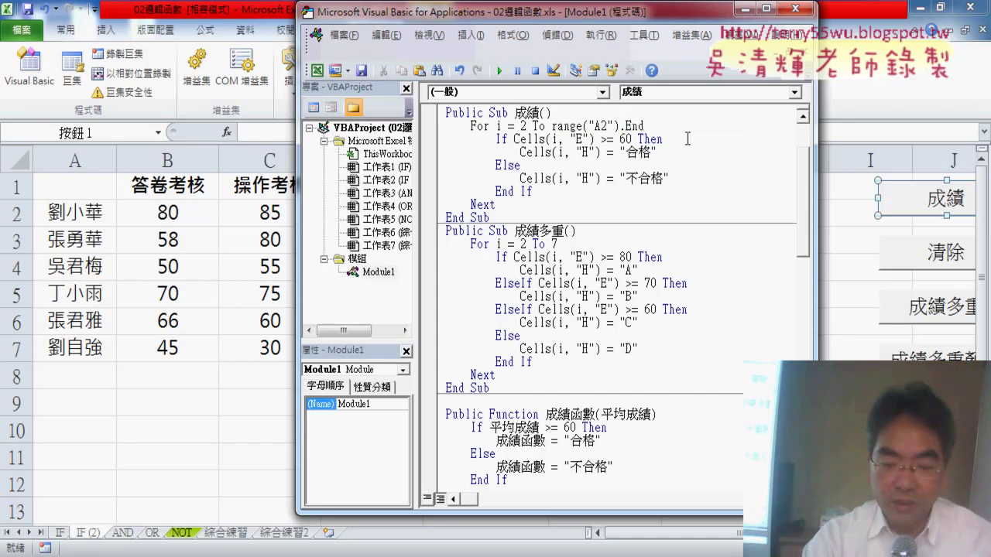
{"action": "type", "text": "("}
{"action": "left_click", "coordinate": [681, 139]}
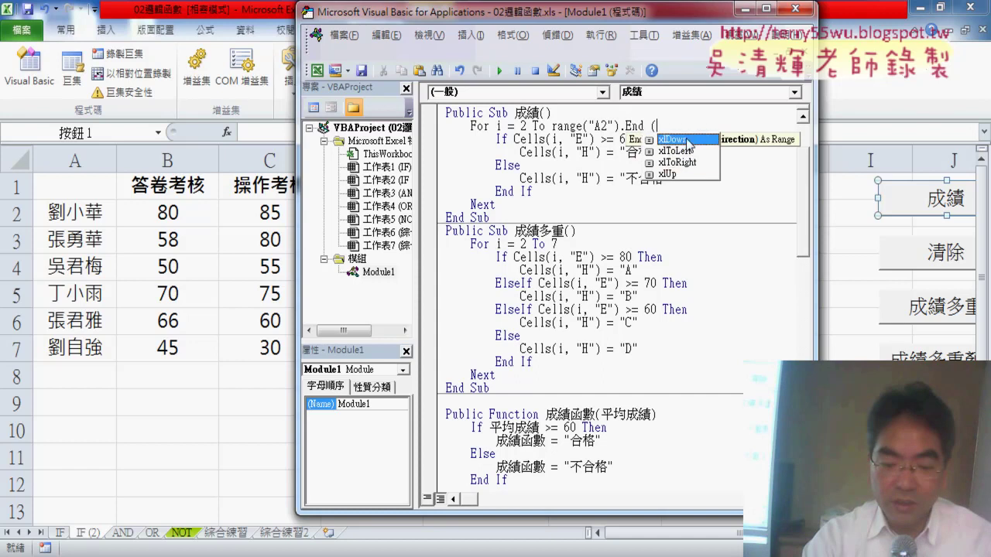
{"action": "double_click", "coordinate": [686, 140]}
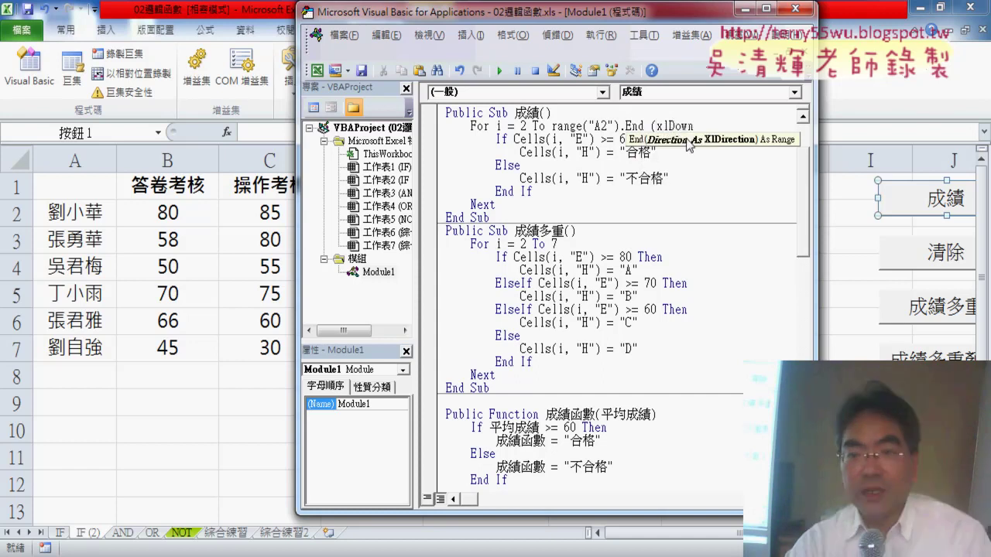
{"action": "type", "text": " ).ro"}
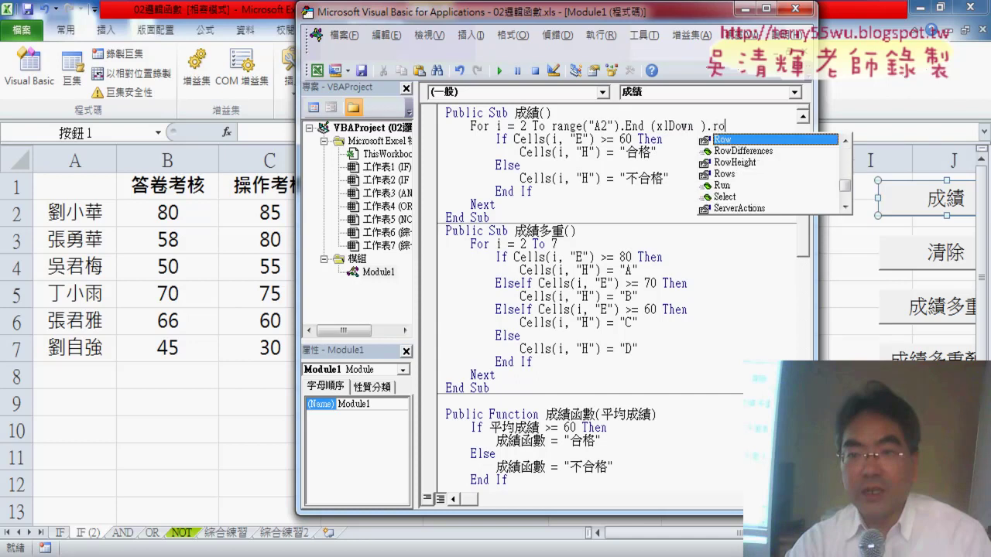
{"action": "type", "text": "w"}
{"action": "left_click_drag", "start_coordinate": [551, 125], "coordinate": [718, 126]}
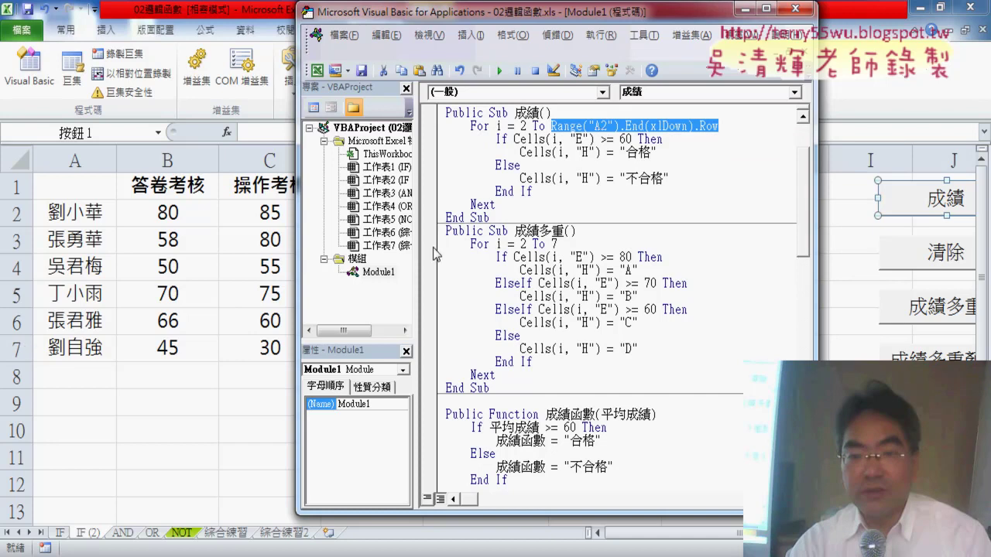
{"action": "left_click_drag", "start_coordinate": [74, 351], "coordinate": [673, 353]}
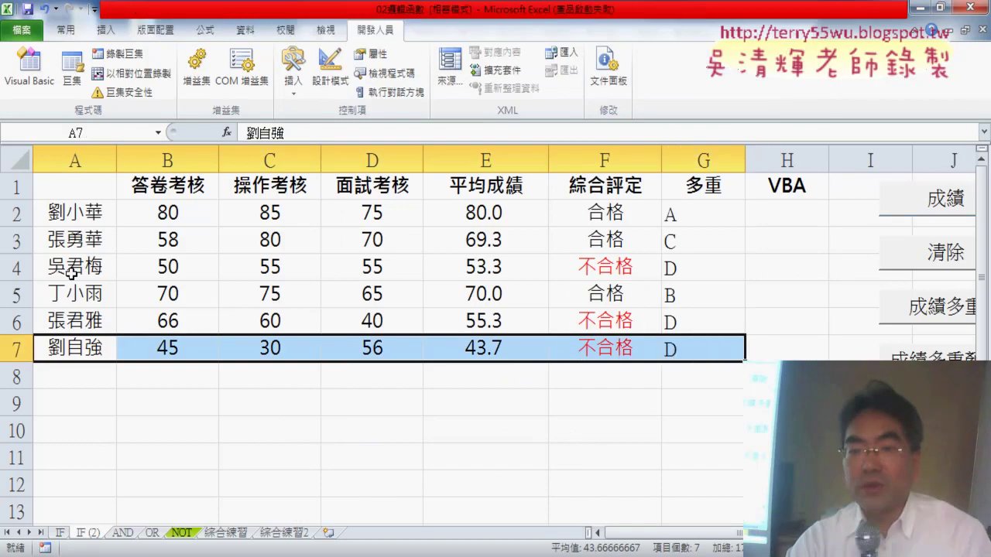
- Copy row 4's student data (A4:G4) into row 8
{"action": "left_click_drag", "start_coordinate": [78, 271], "coordinate": [664, 271]}
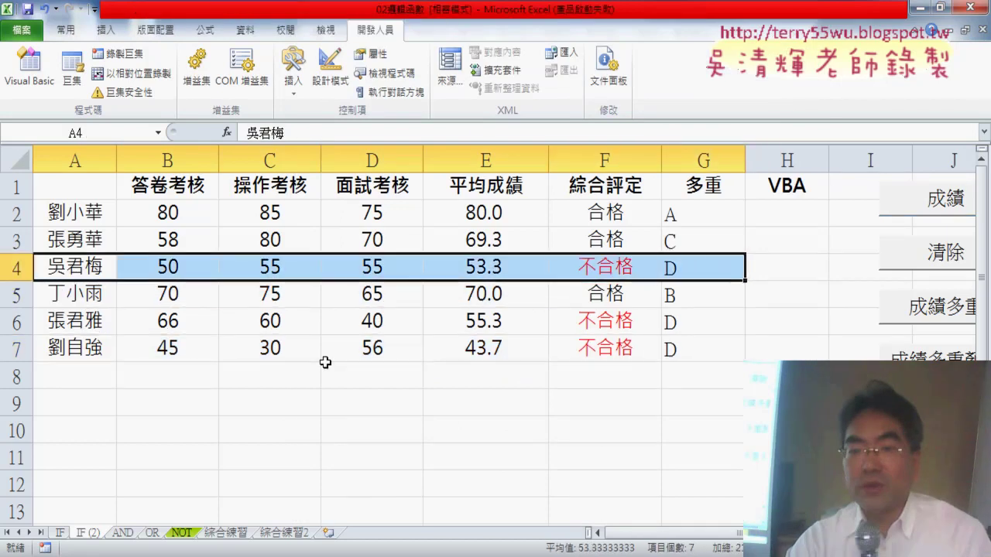
{"action": "key", "text": "ctrl+c"}
{"action": "left_click", "coordinate": [62, 375]}
{"action": "key", "text": "ctrl+v"}
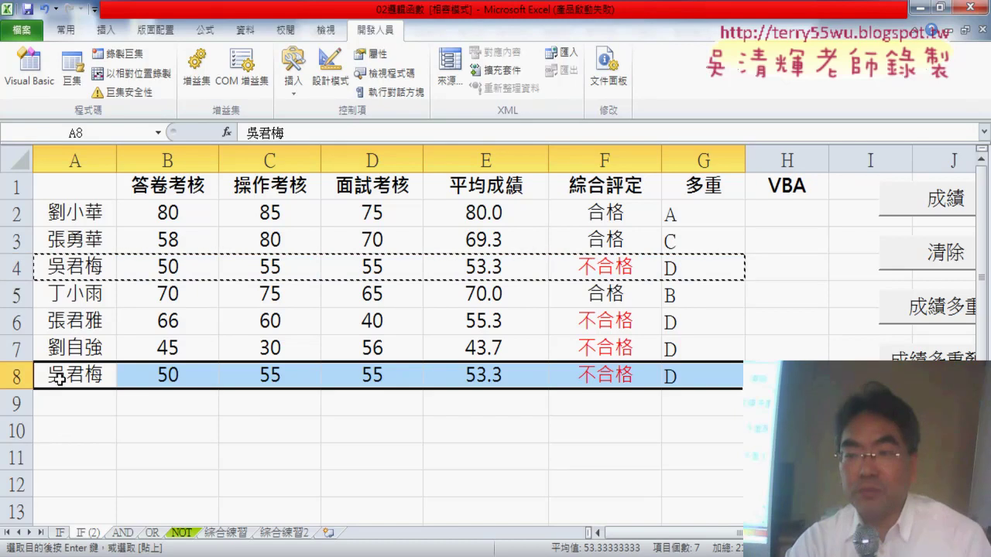
- Clear column H, rerun the 成績 grading, and reopen the 成績 macro's code
{"action": "left_click", "coordinate": [926, 266]}
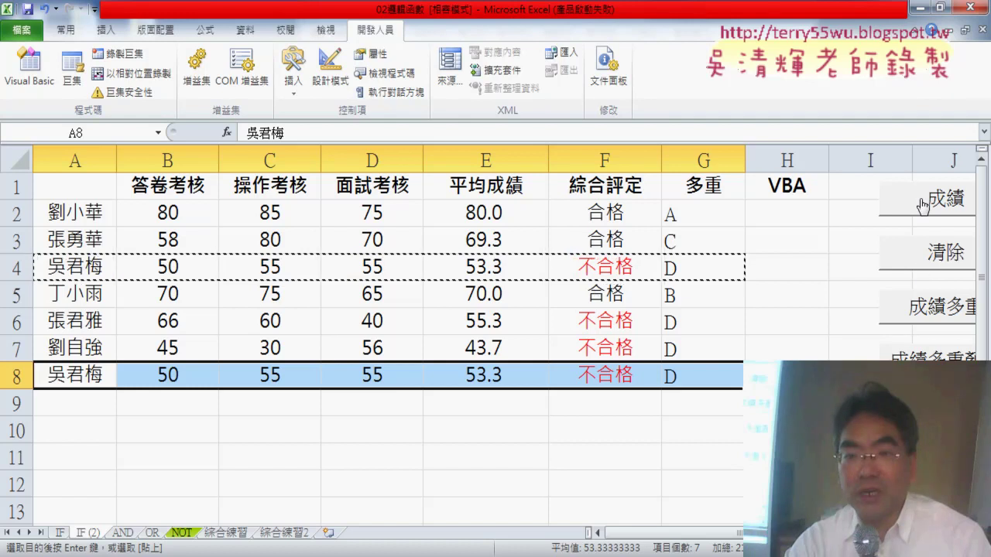
{"action": "left_click", "coordinate": [921, 203]}
{"action": "right_click", "coordinate": [931, 205]}
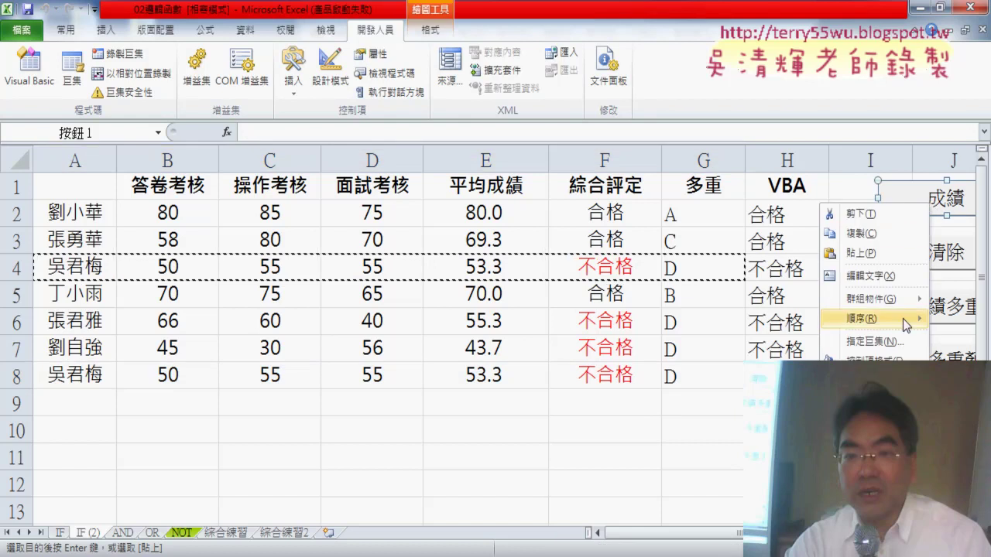
{"action": "left_click", "coordinate": [897, 336]}
{"action": "left_click", "coordinate": [934, 263]}
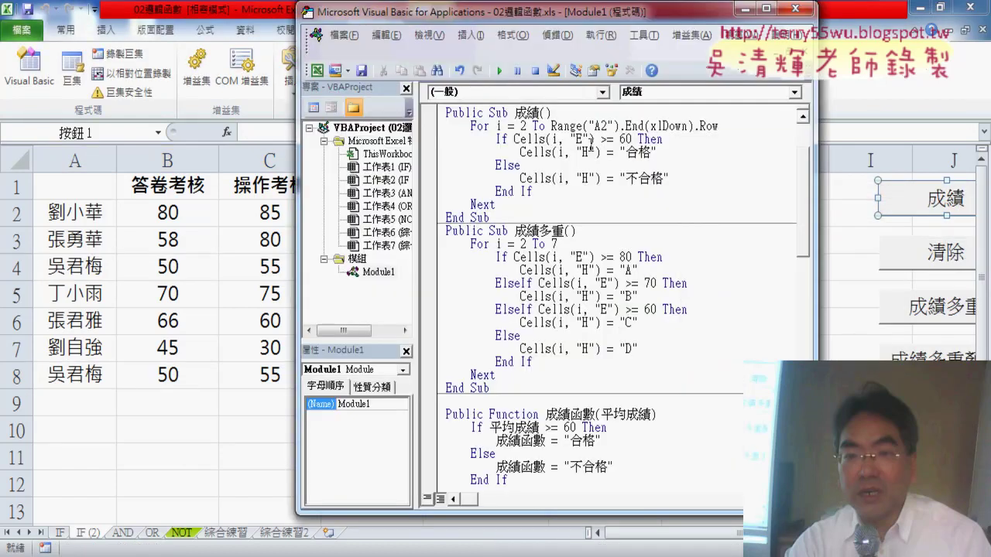
- Copy Range("A2").End(xlDown).Row and paste it over the 7 in Sub 清除
{"action": "left_click_drag", "start_coordinate": [551, 125], "coordinate": [740, 123]}
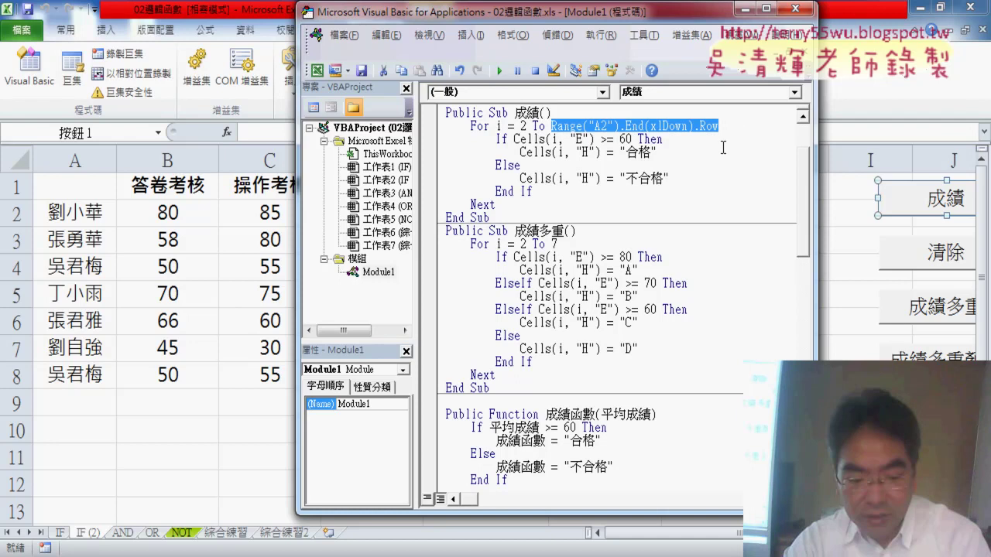
{"action": "key", "text": "ctrl+c"}
{"action": "scroll", "coordinate": [583, 242], "scroll_direction": "up", "scroll_amount": 2}
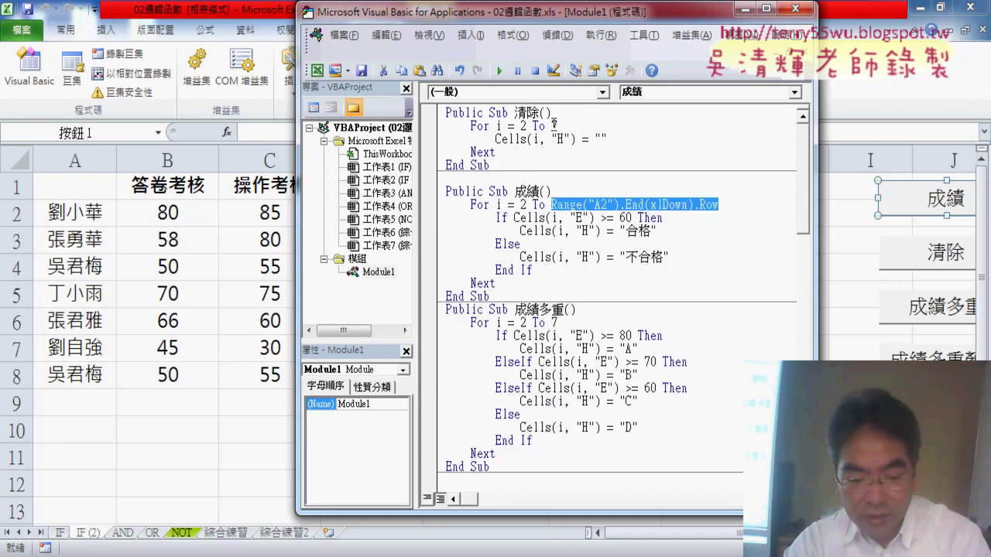
{"action": "left_click_drag", "start_coordinate": [551, 125], "coordinate": [561, 125]}
{"action": "key", "text": "ctrl+v"}
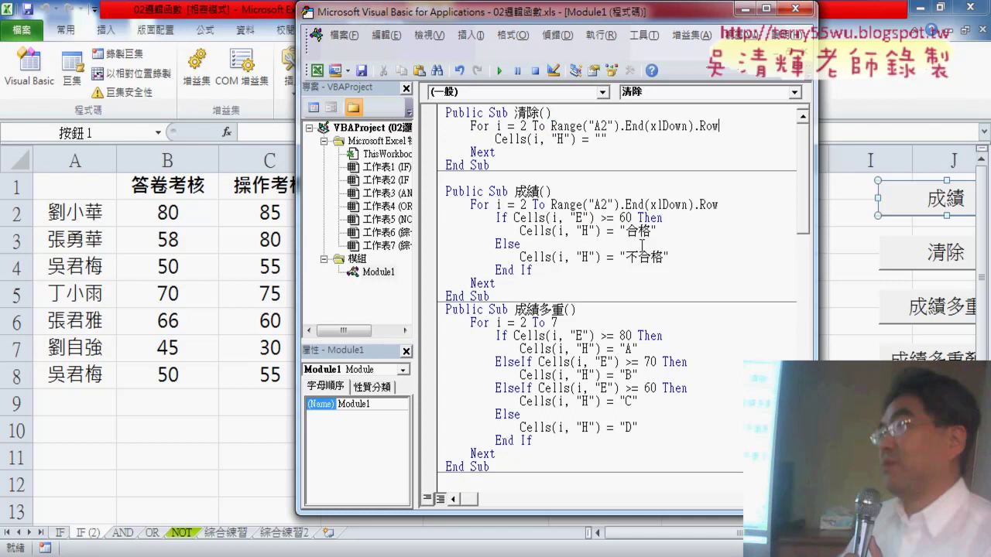
{"action": "left_click", "coordinate": [667, 203]}
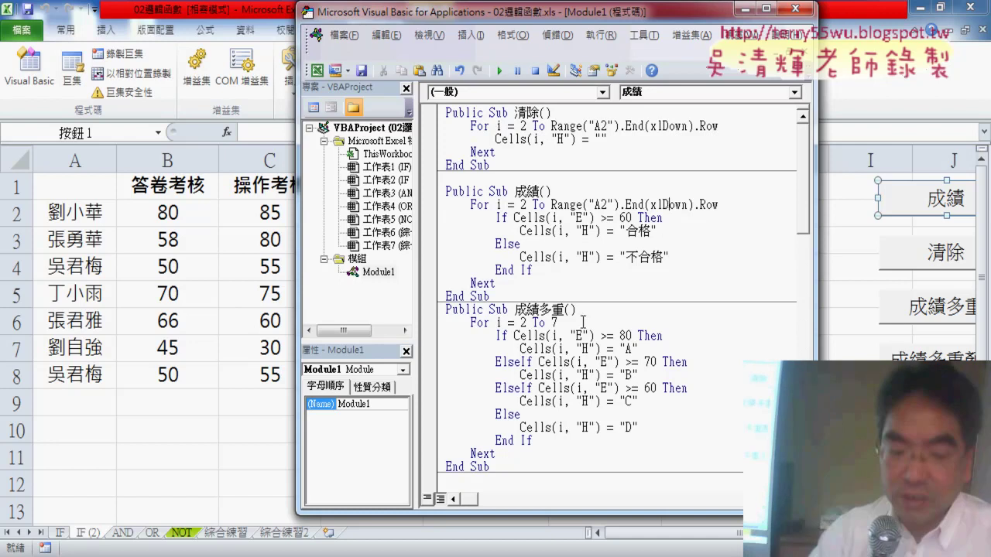
- Replace the 7 in Sub 成績多重 with the same expression and move the editor aside
{"action": "left_click", "coordinate": [556, 322]}
{"action": "key", "text": "BackSpace"}
{"action": "key", "text": "ctrl+v"}
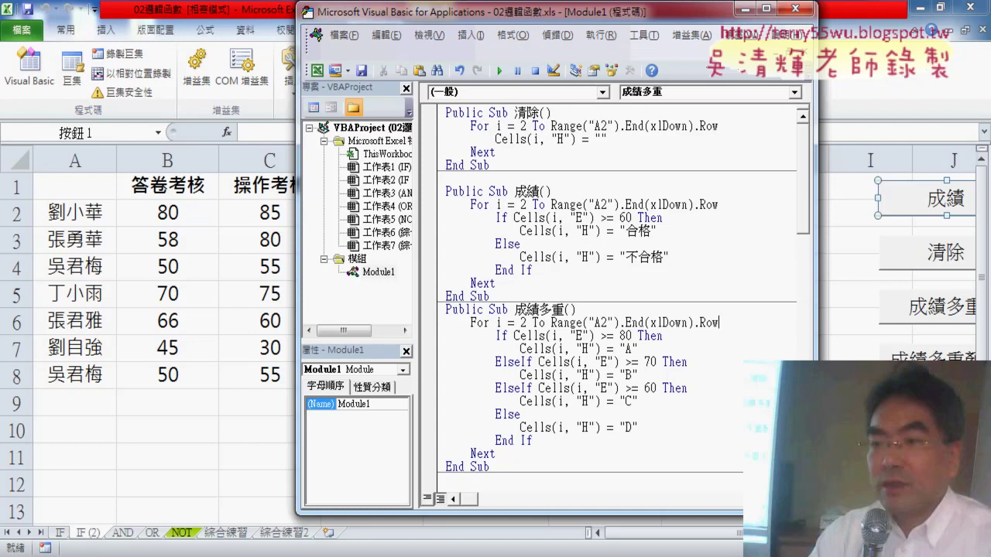
{"action": "left_click_drag", "start_coordinate": [562, 20], "coordinate": [502, 44]}
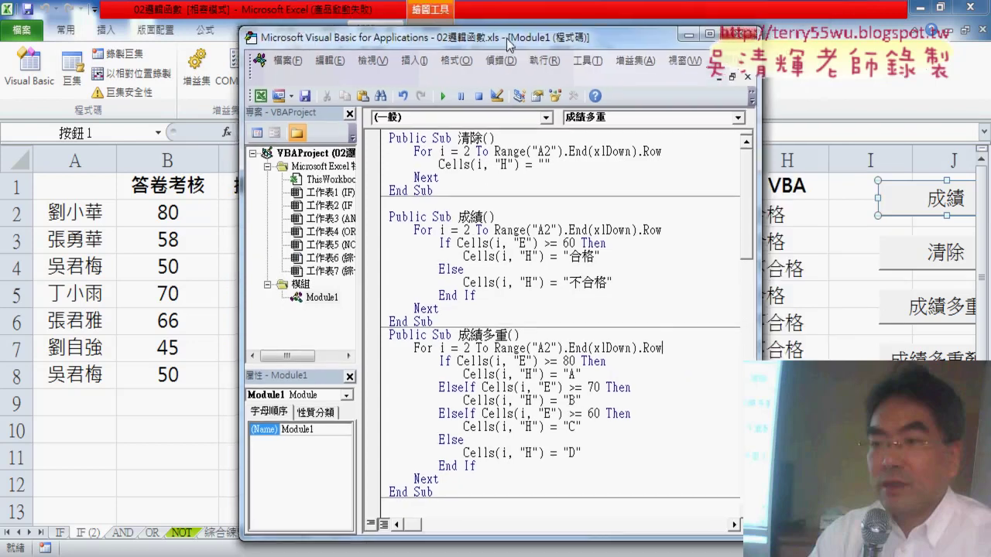
- Bring the grade sheet forward, run the grading, then clear the column H results
{"action": "left_click", "coordinate": [838, 353]}
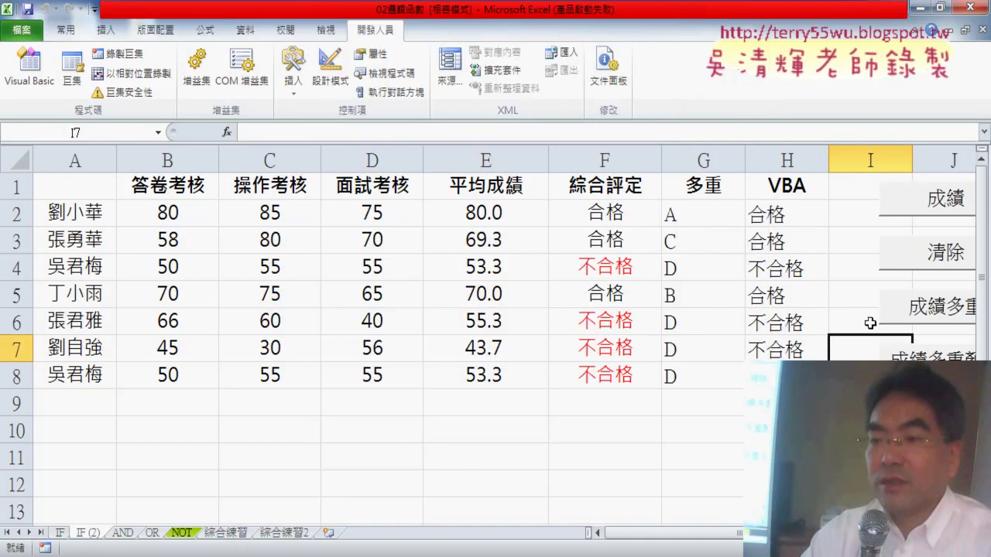
{"action": "left_click", "coordinate": [945, 252]}
{"action": "left_click", "coordinate": [928, 202]}
{"action": "left_click", "coordinate": [938, 252]}
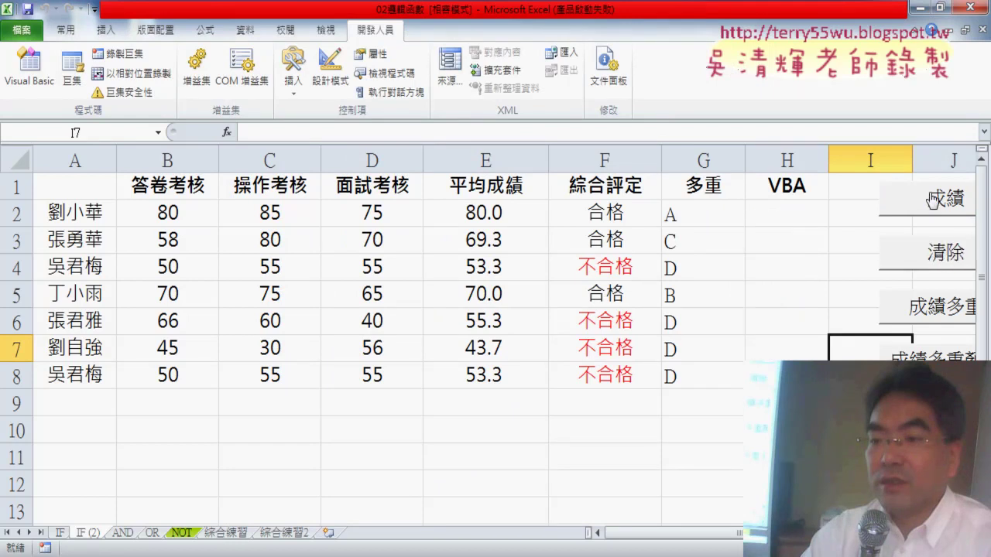
- Reopen the 成績 macro's code through the button's assigned macro and scroll through it
{"action": "right_click", "coordinate": [929, 195]}
{"action": "left_click", "coordinate": [871, 331]}
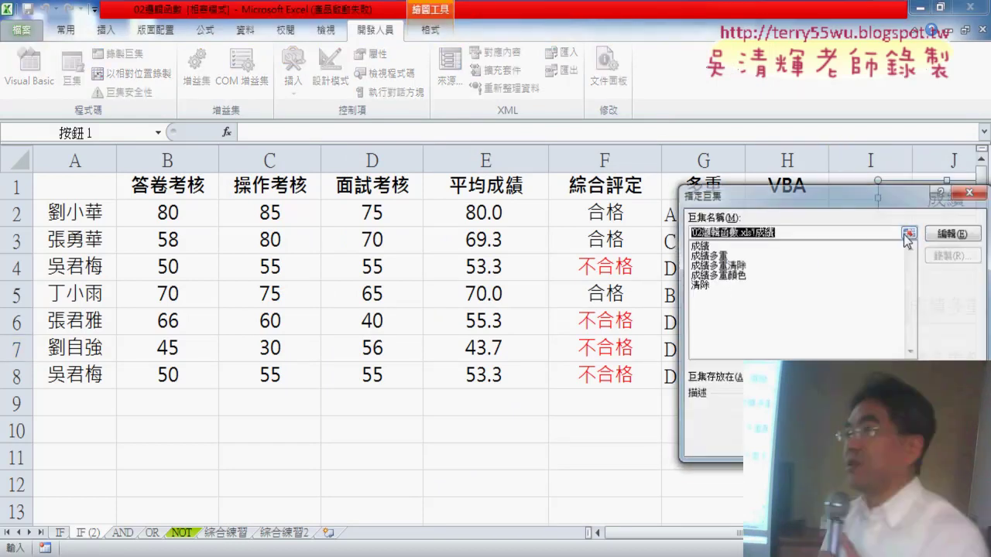
{"action": "left_click", "coordinate": [954, 237]}
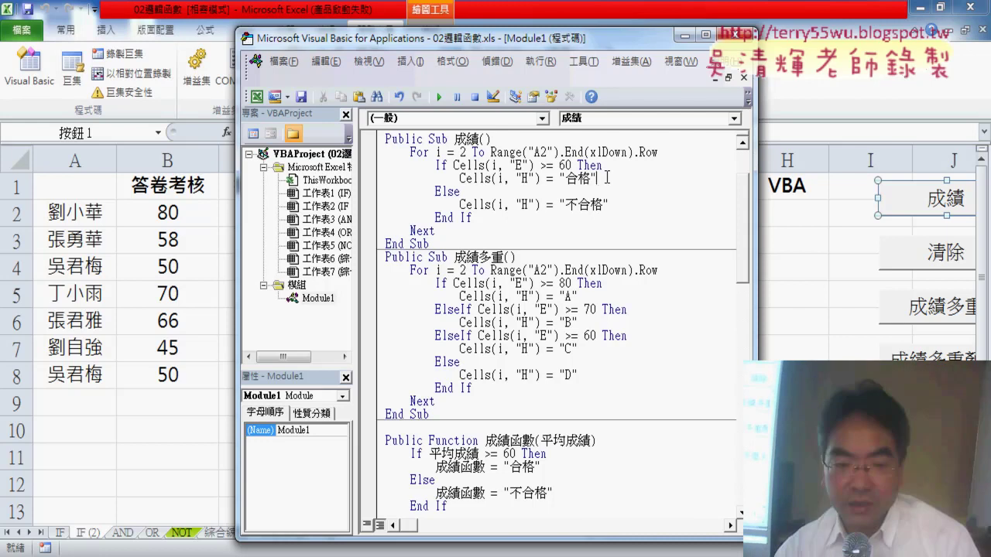
{"action": "scroll", "coordinate": [607, 178], "scroll_direction": "up", "scroll_amount": 1}
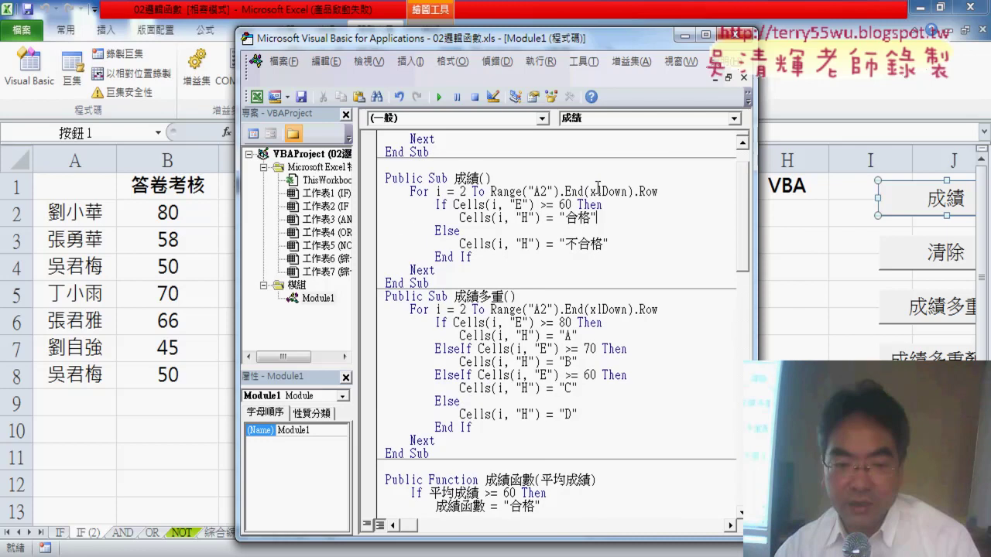
{"action": "scroll", "coordinate": [607, 178], "scroll_direction": "up", "scroll_amount": 1}
{"action": "left_click", "coordinate": [477, 172]}
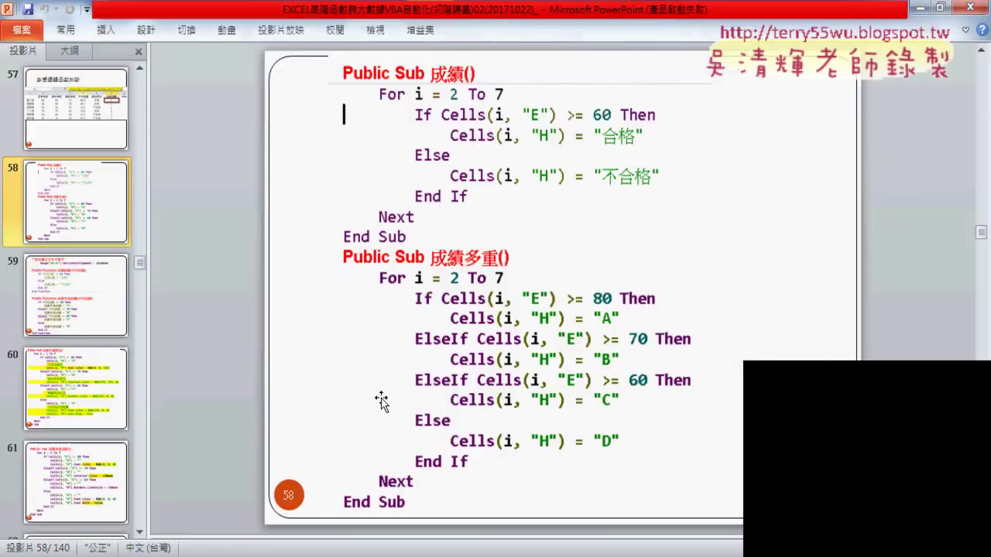
- Scroll to slide 58 showing the original 成績 and 成績多重 code looping For i = 2 To 7
{"action": "scroll", "coordinate": [392, 354], "scroll_direction": "up", "scroll_amount": 1}
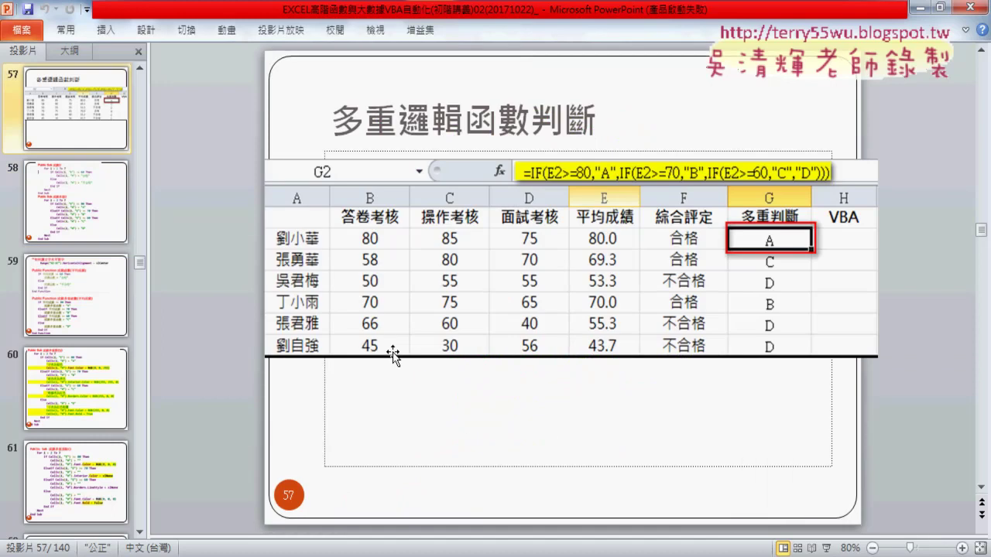
{"action": "scroll", "coordinate": [392, 354], "scroll_direction": "down", "scroll_amount": 1}
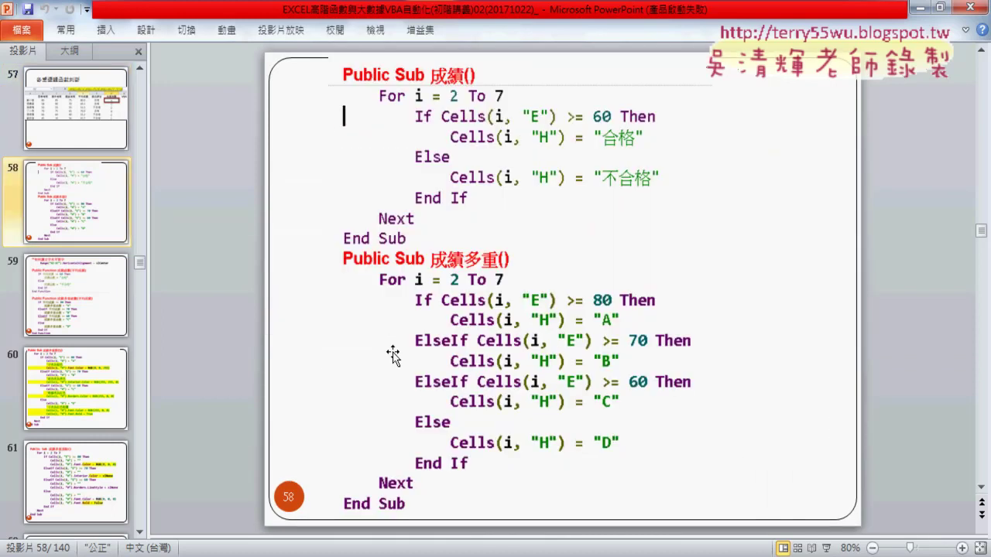